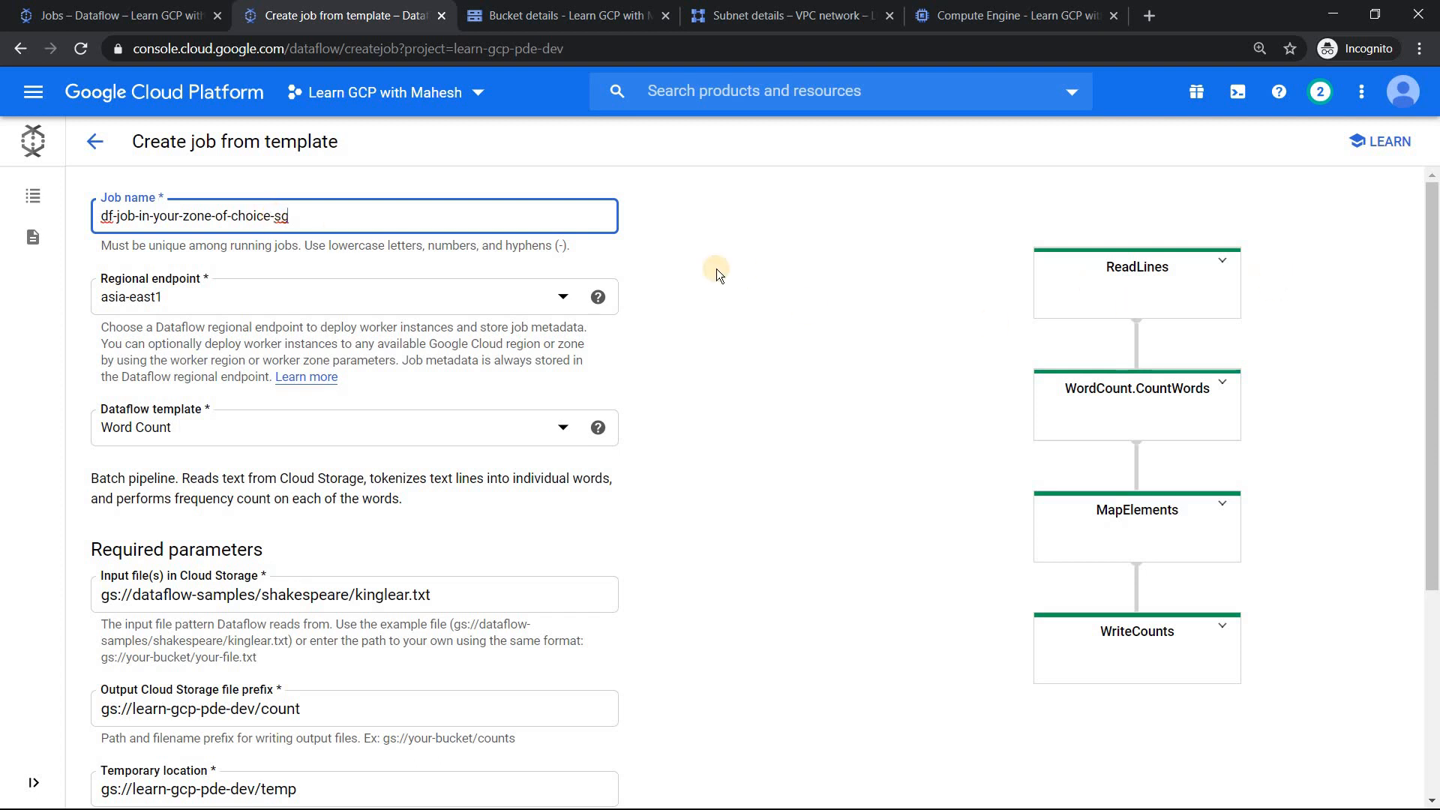
- Review the available regional endpoints for the Dataflow job and select asia-east1
click(391, 301)
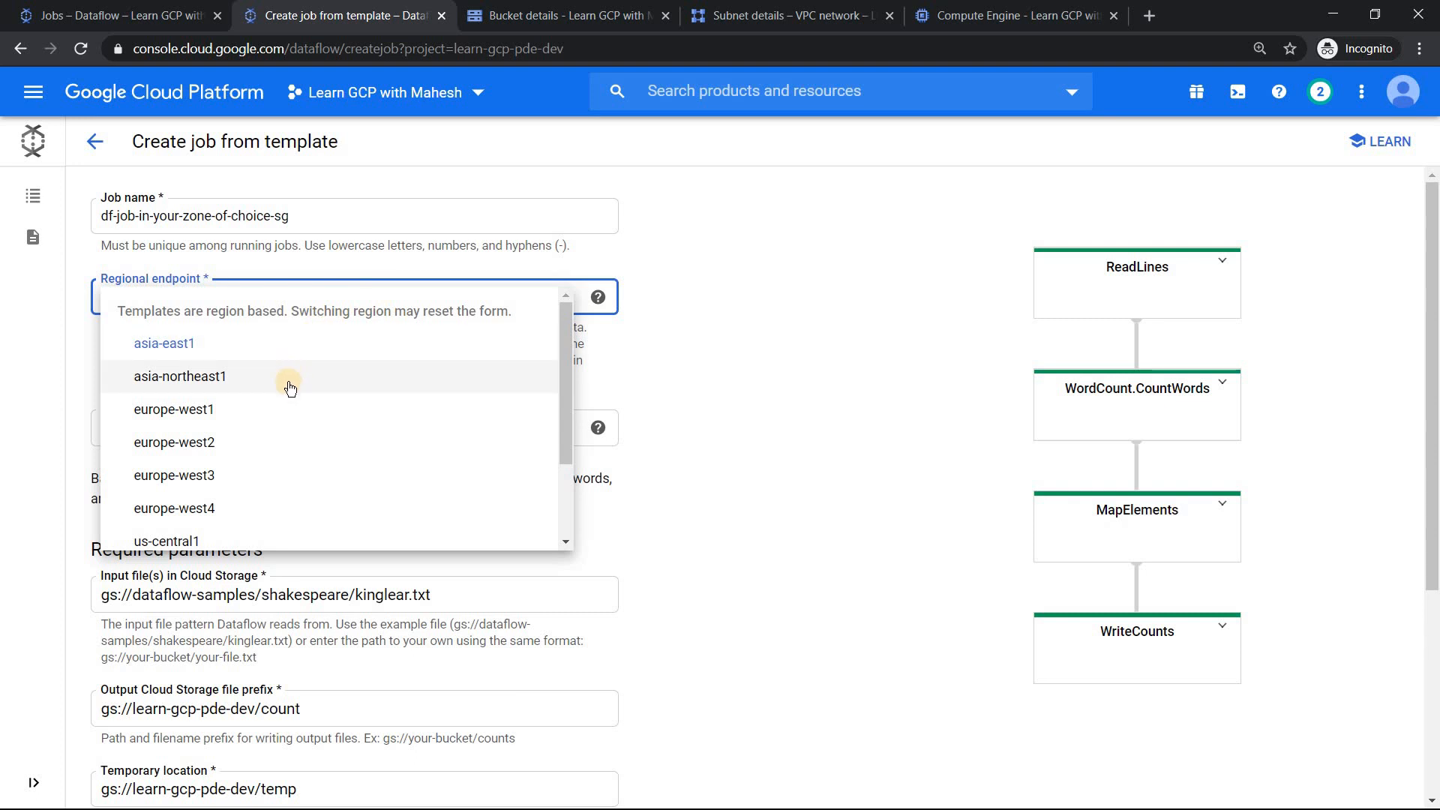
mouse_move(567, 318)
mouse_down()
mouse_move(561, 415)
mouse_move(564, 328)
mouse_up()
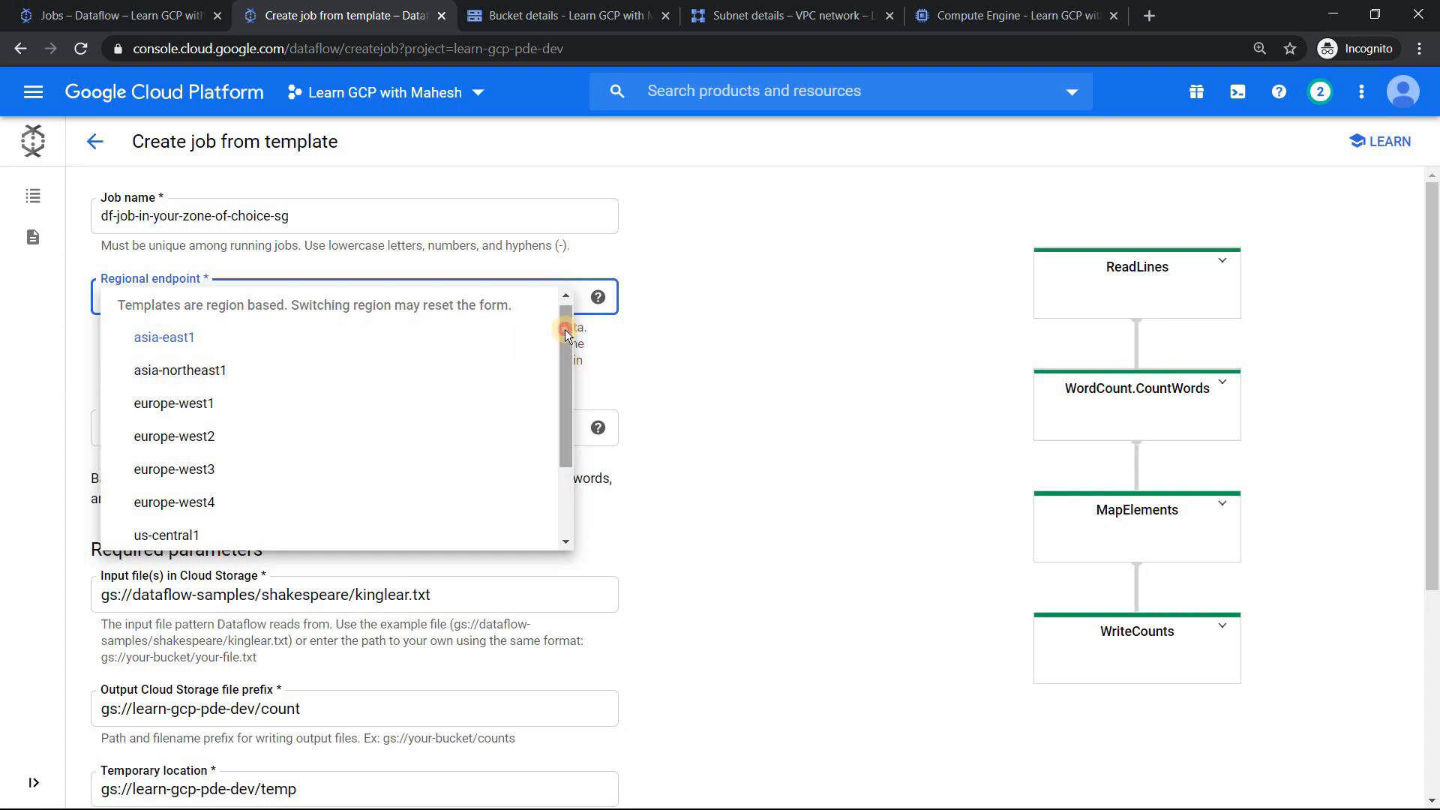
drag(565, 330, 525, 291)
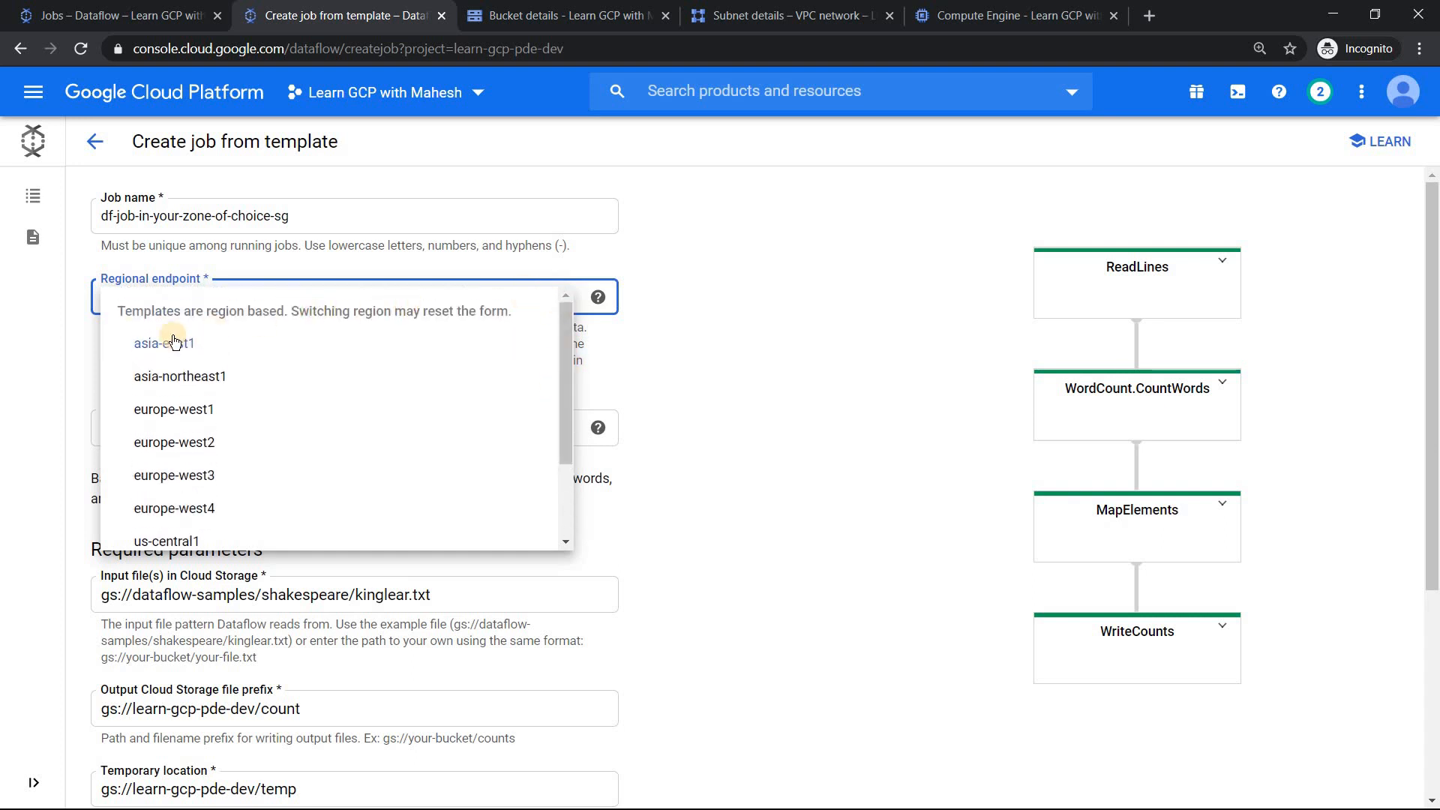
click(174, 343)
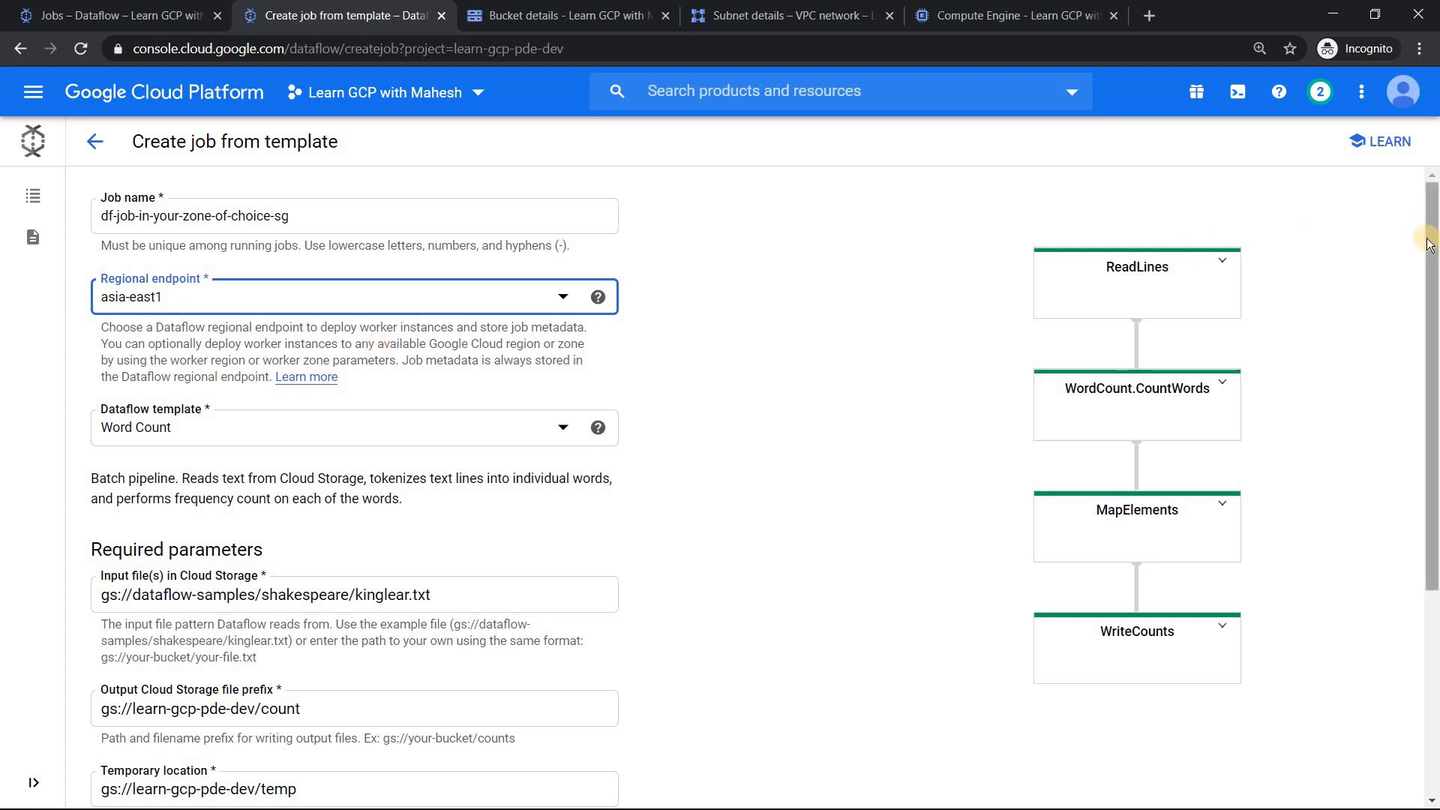
- Reveal the job's optional parameters and set Worker IP Address Configuration to Private
drag(1432, 232, 1399, 405)
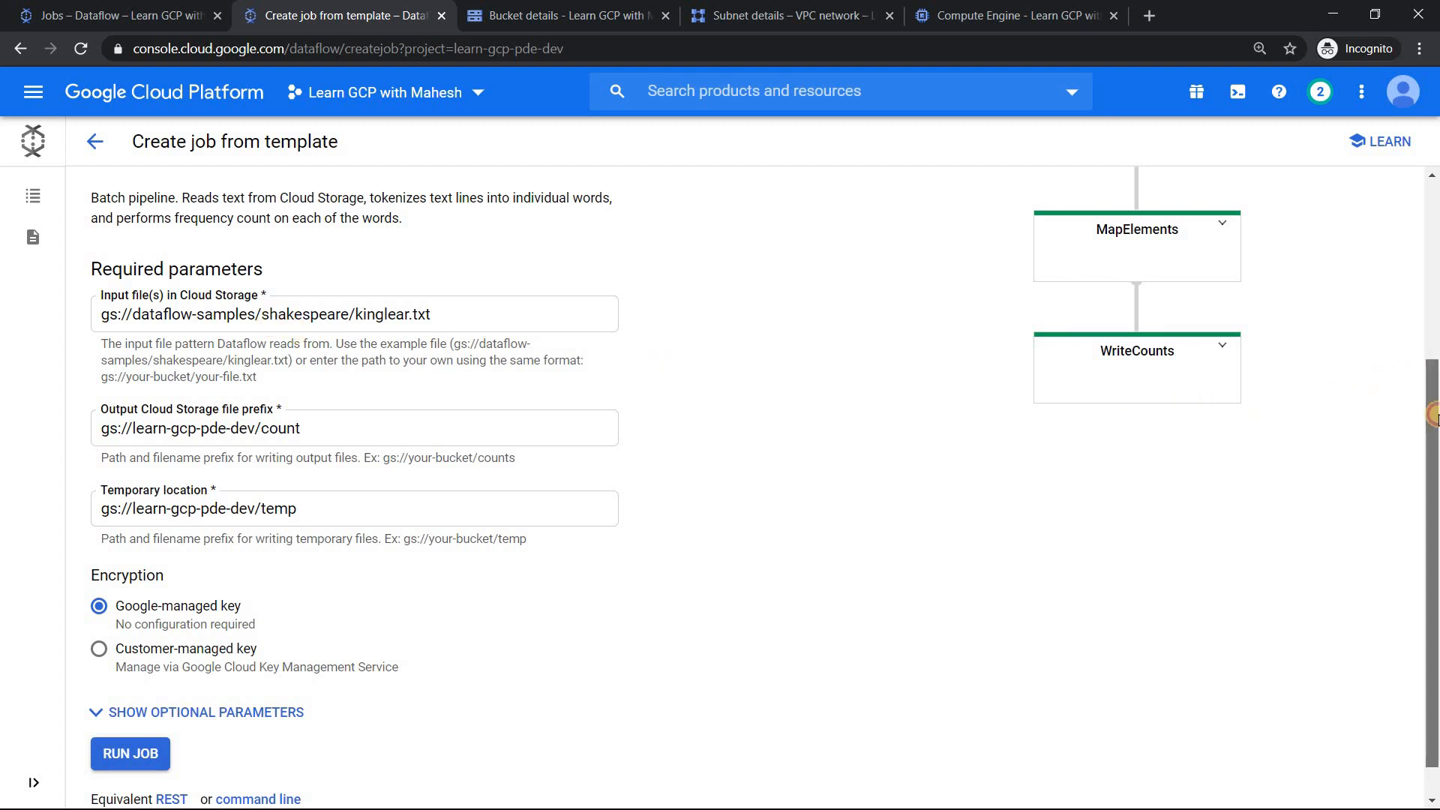
drag(1433, 414, 1083, 492)
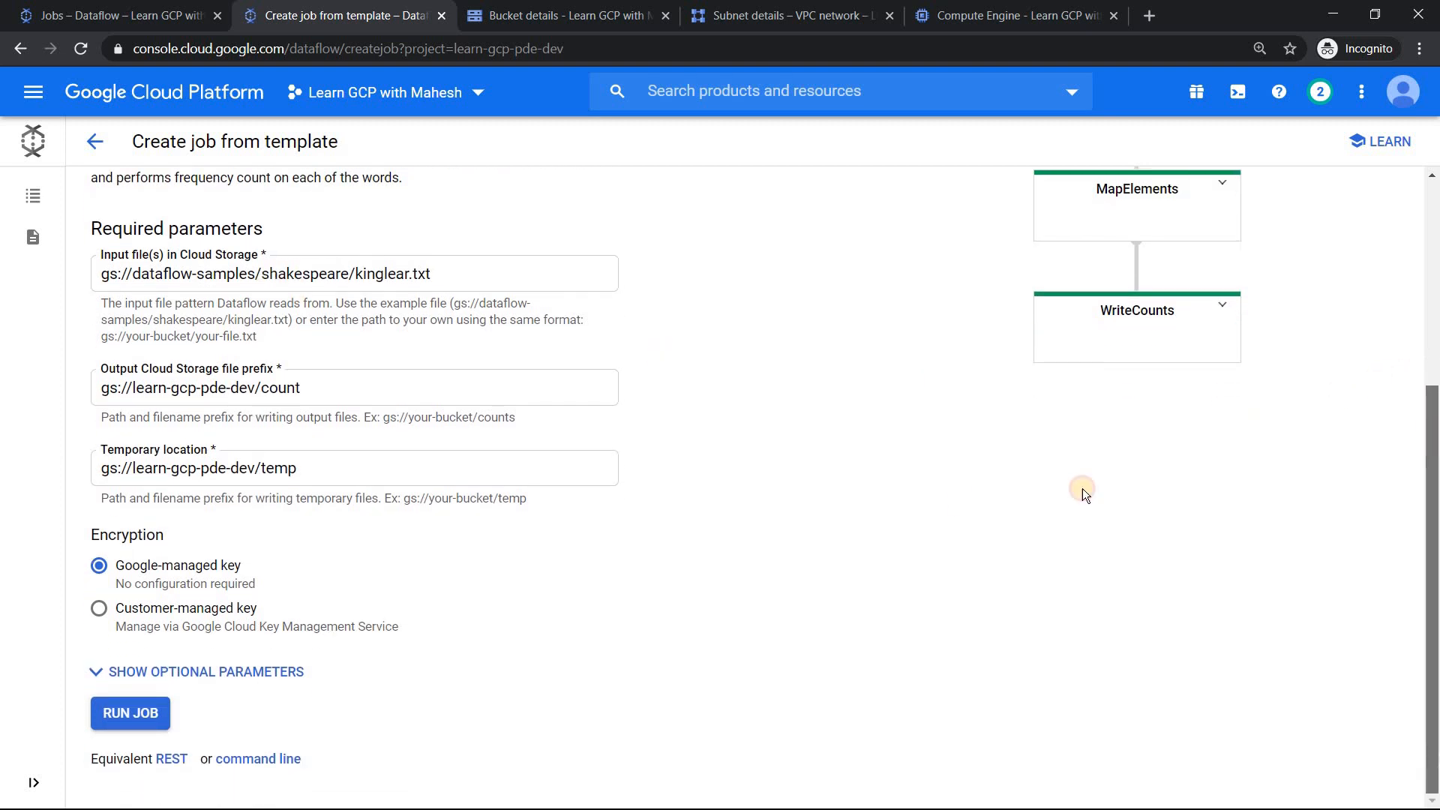
click(251, 671)
scroll(251, 671, down, 7)
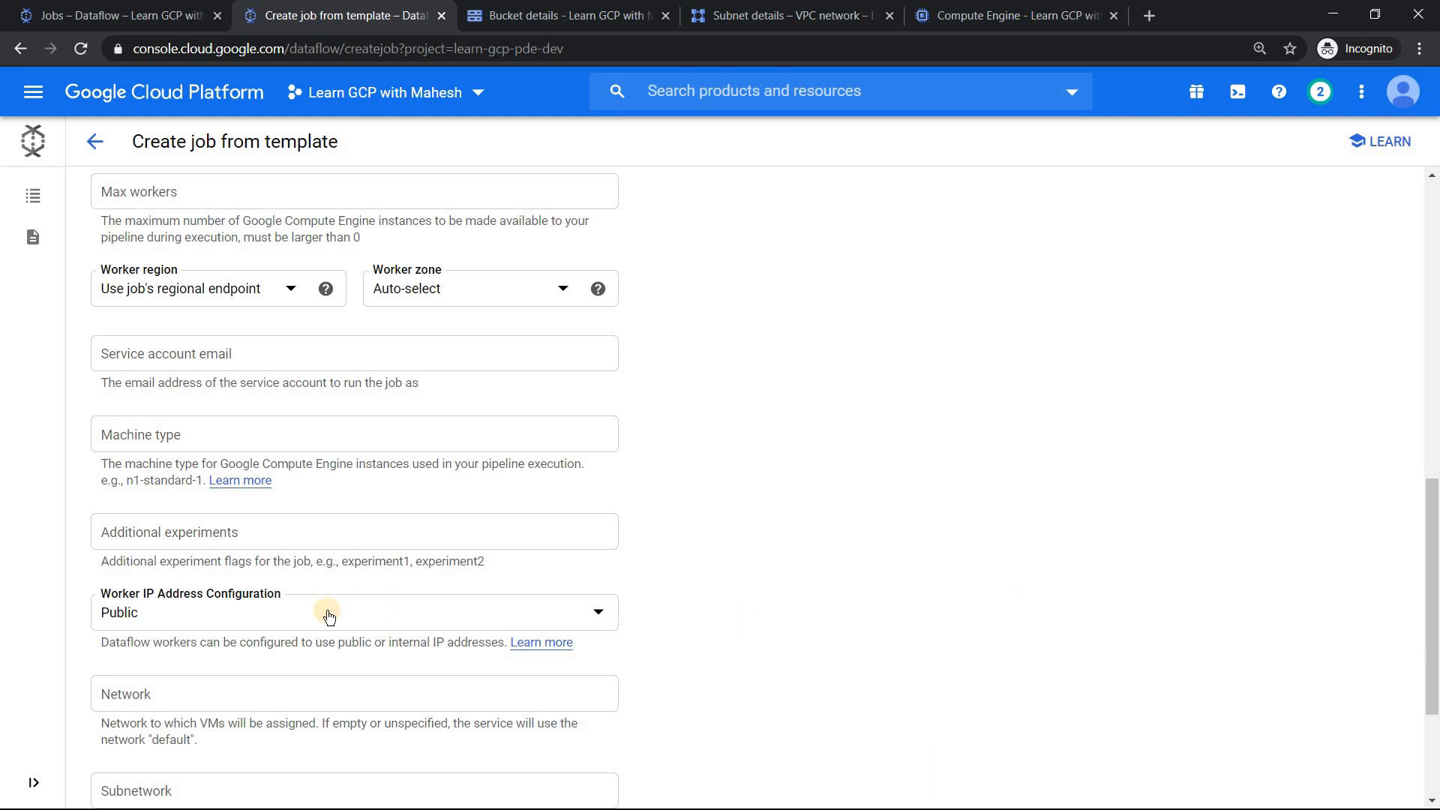
click(221, 625)
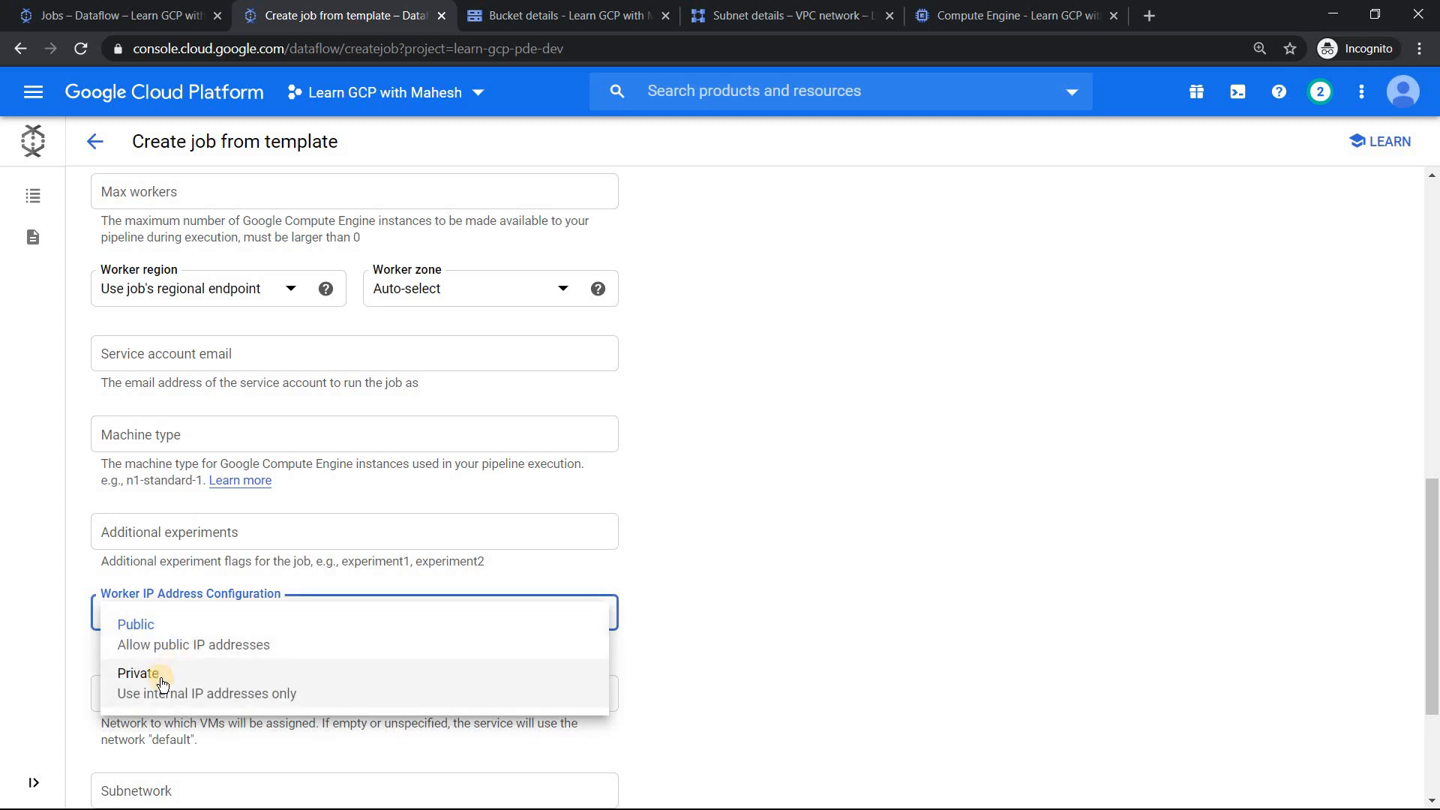
click(162, 683)
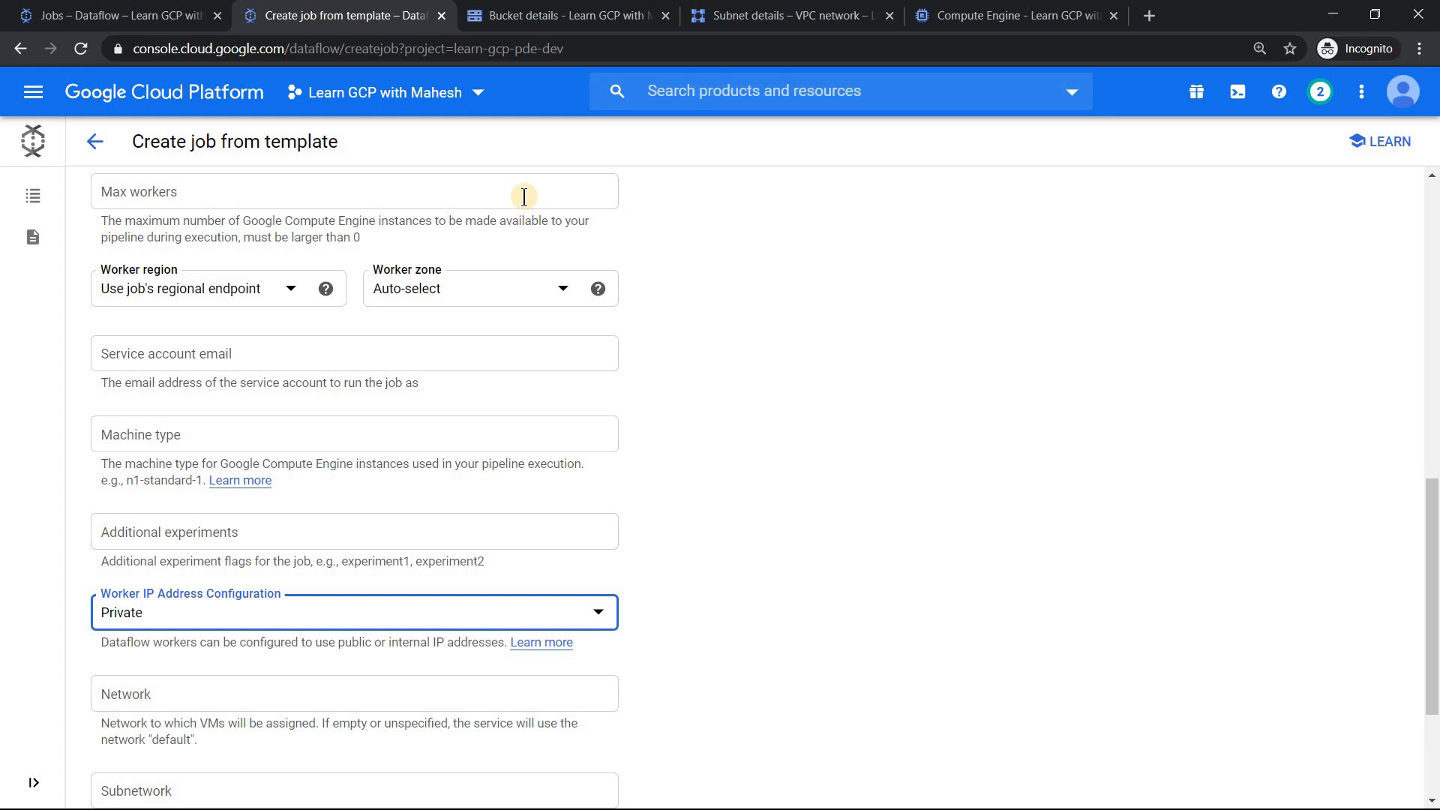
- Check the region and Private Google access of the default subnet, and return to the job form
click(721, 13)
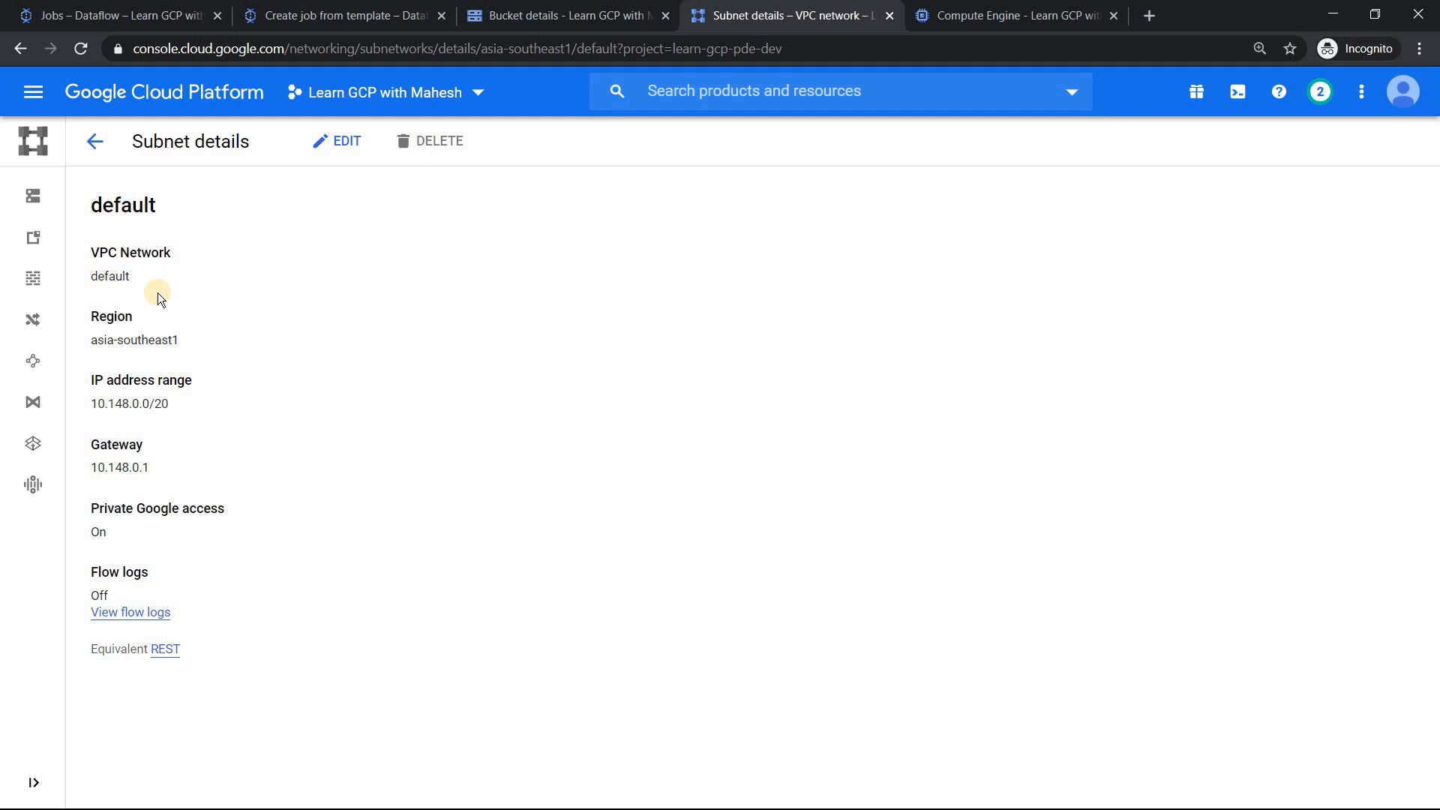
drag(91, 340, 183, 340)
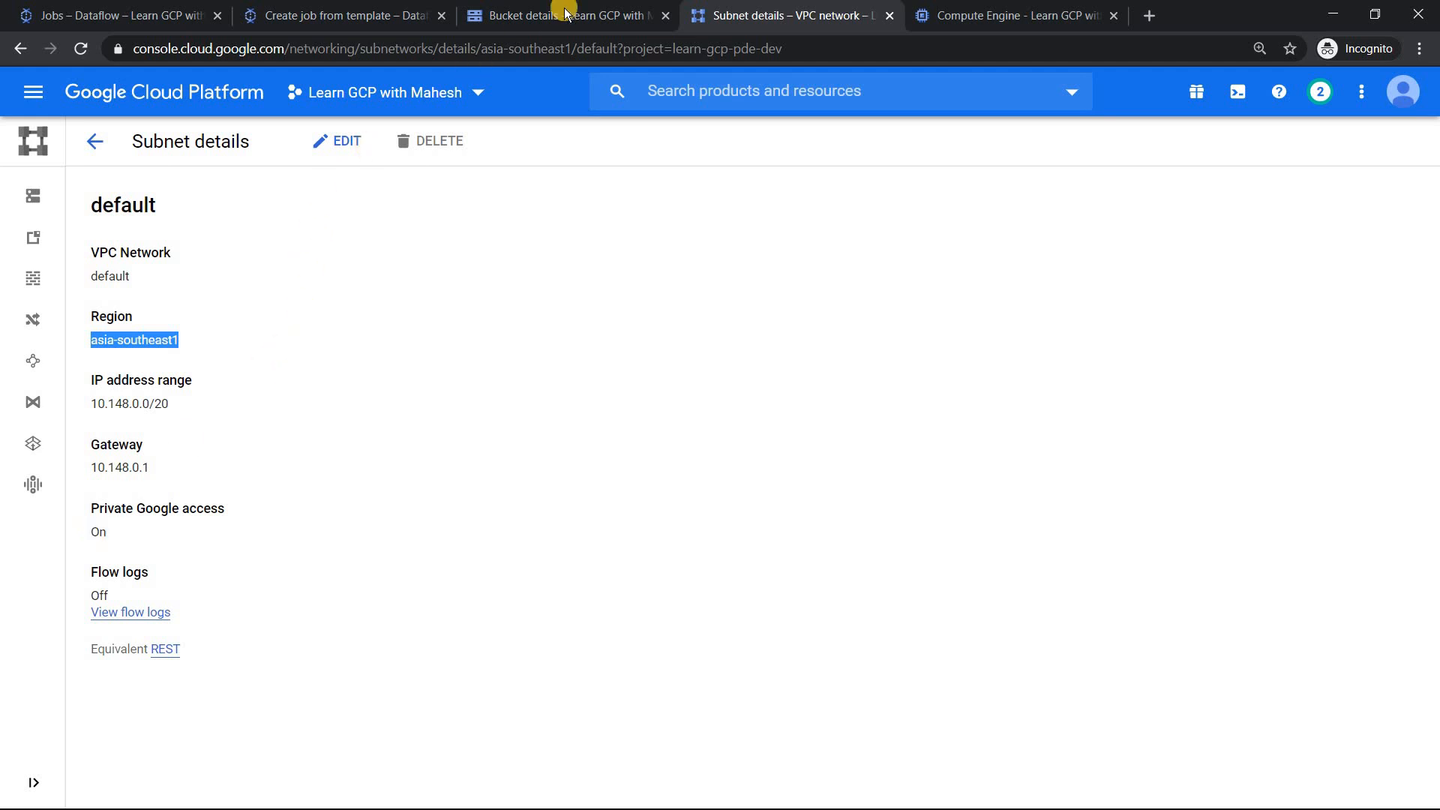
click(333, 9)
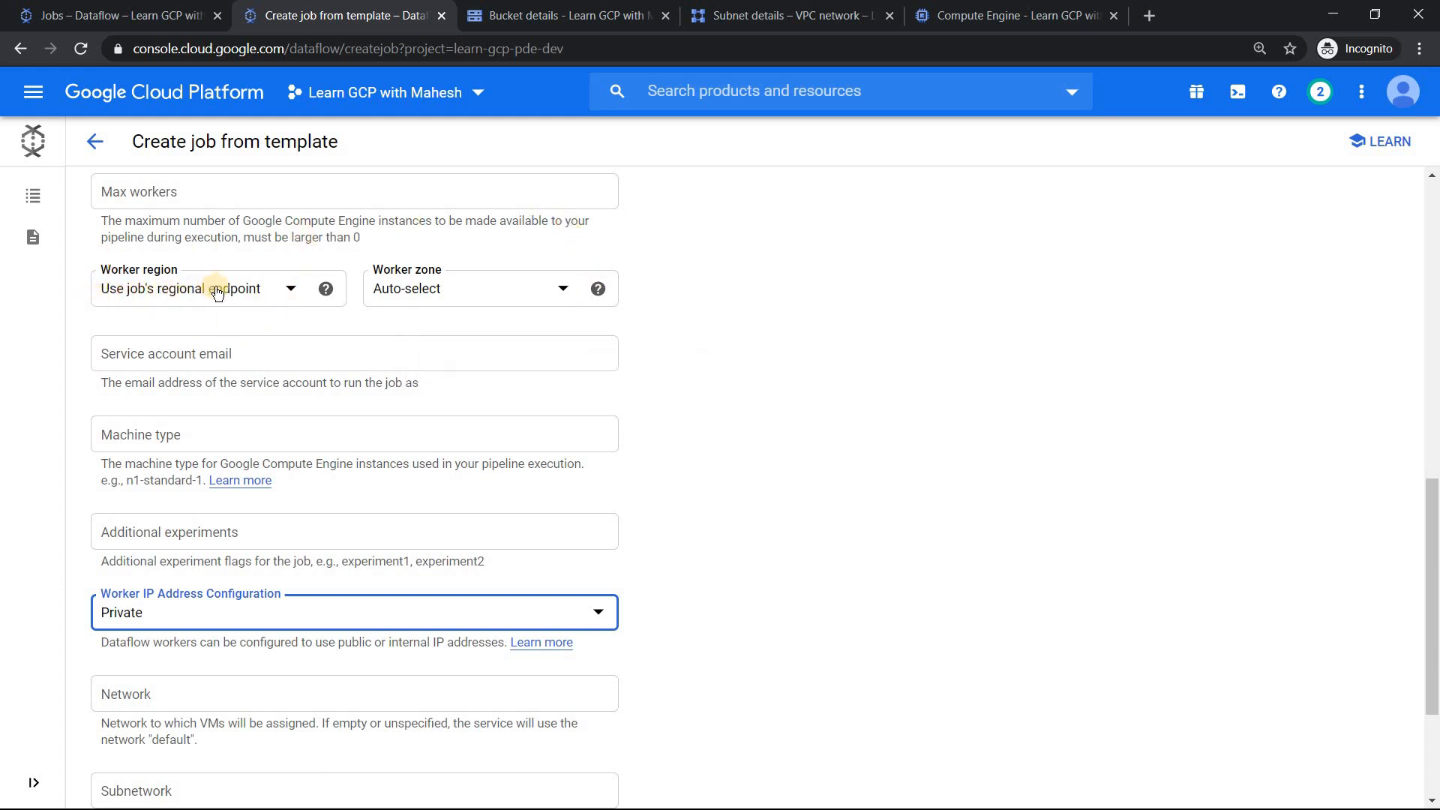
- Set the worker region to asia-southeast1 and the worker zone to asia-southeast1-a
drag(1434, 516, 1433, 218)
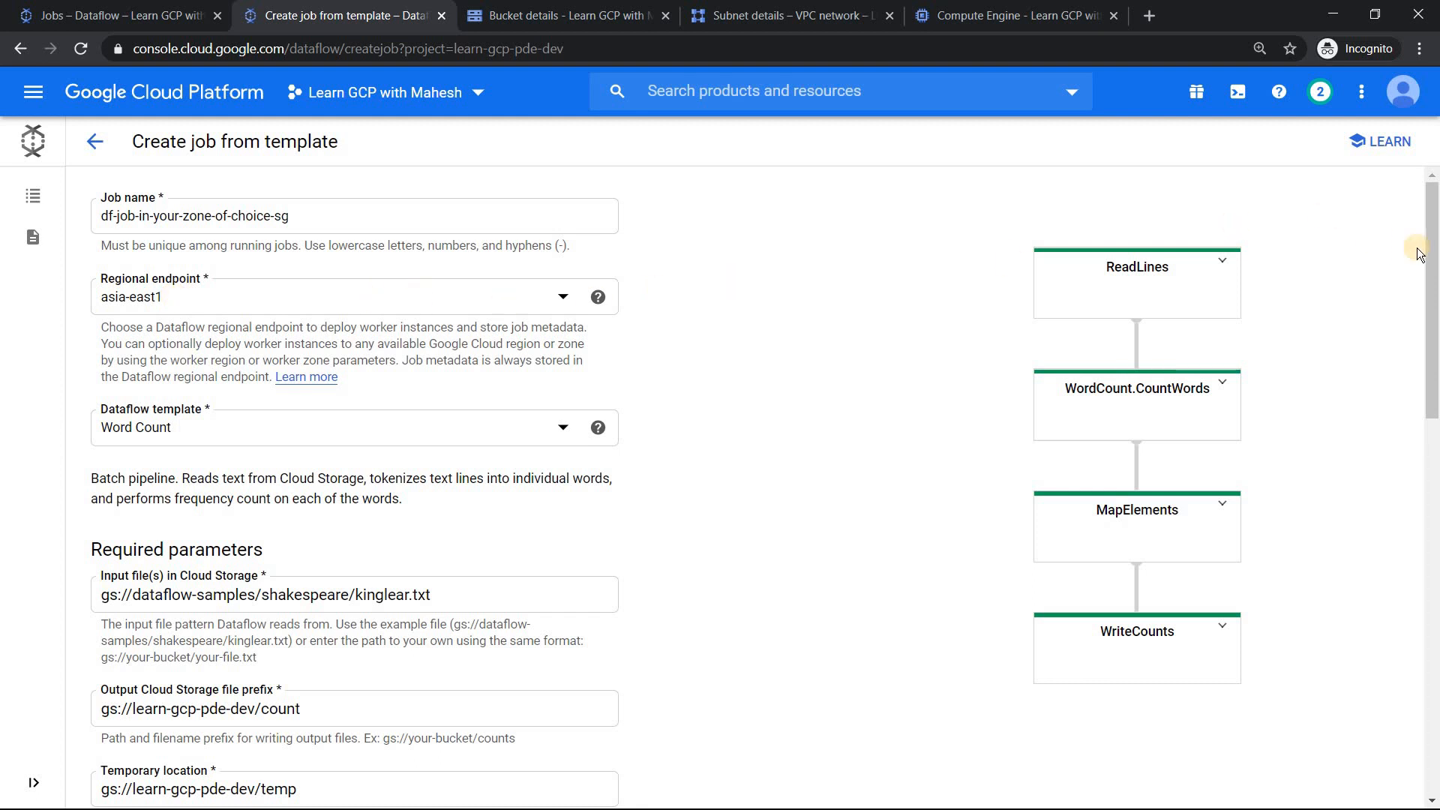
drag(1433, 245, 1434, 469)
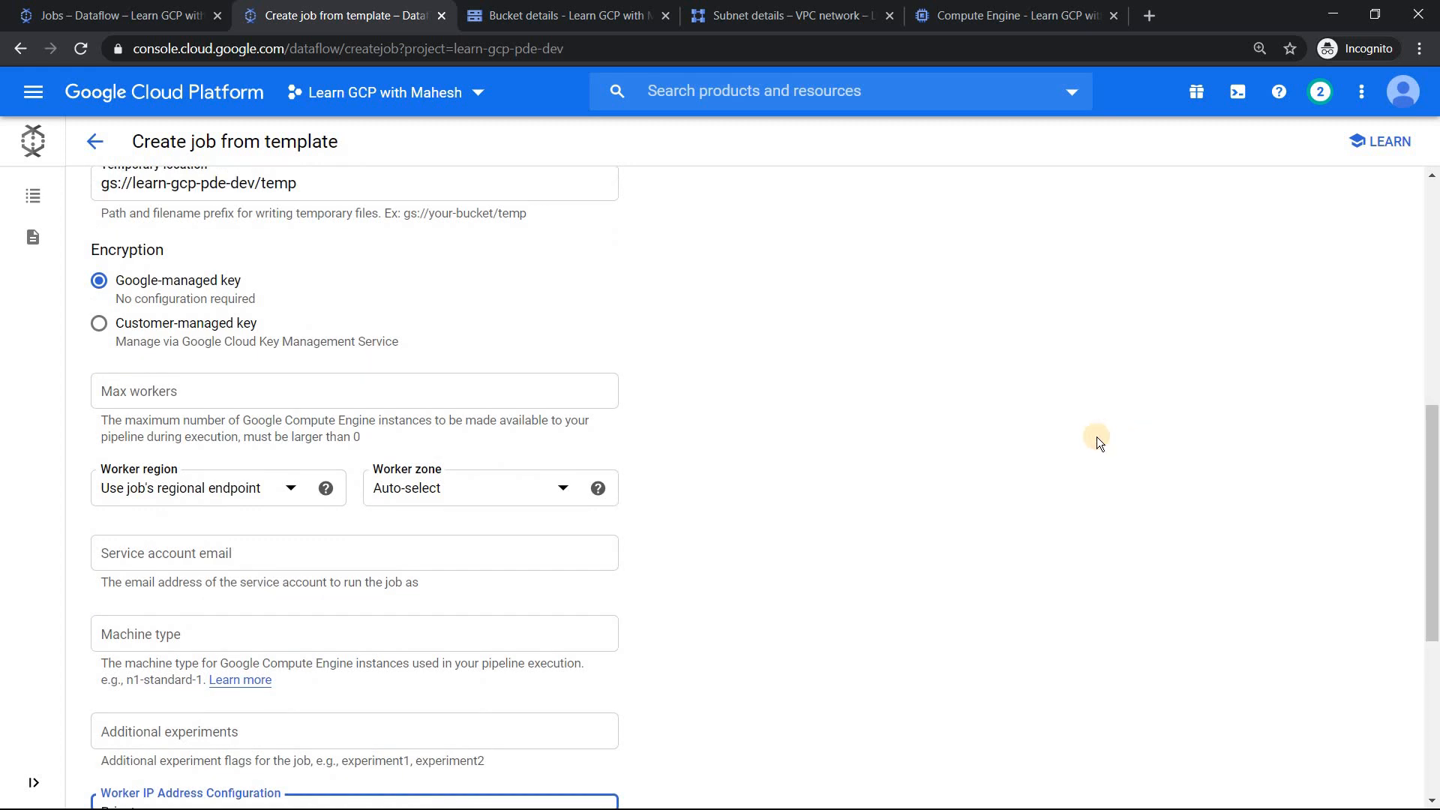
click(289, 488)
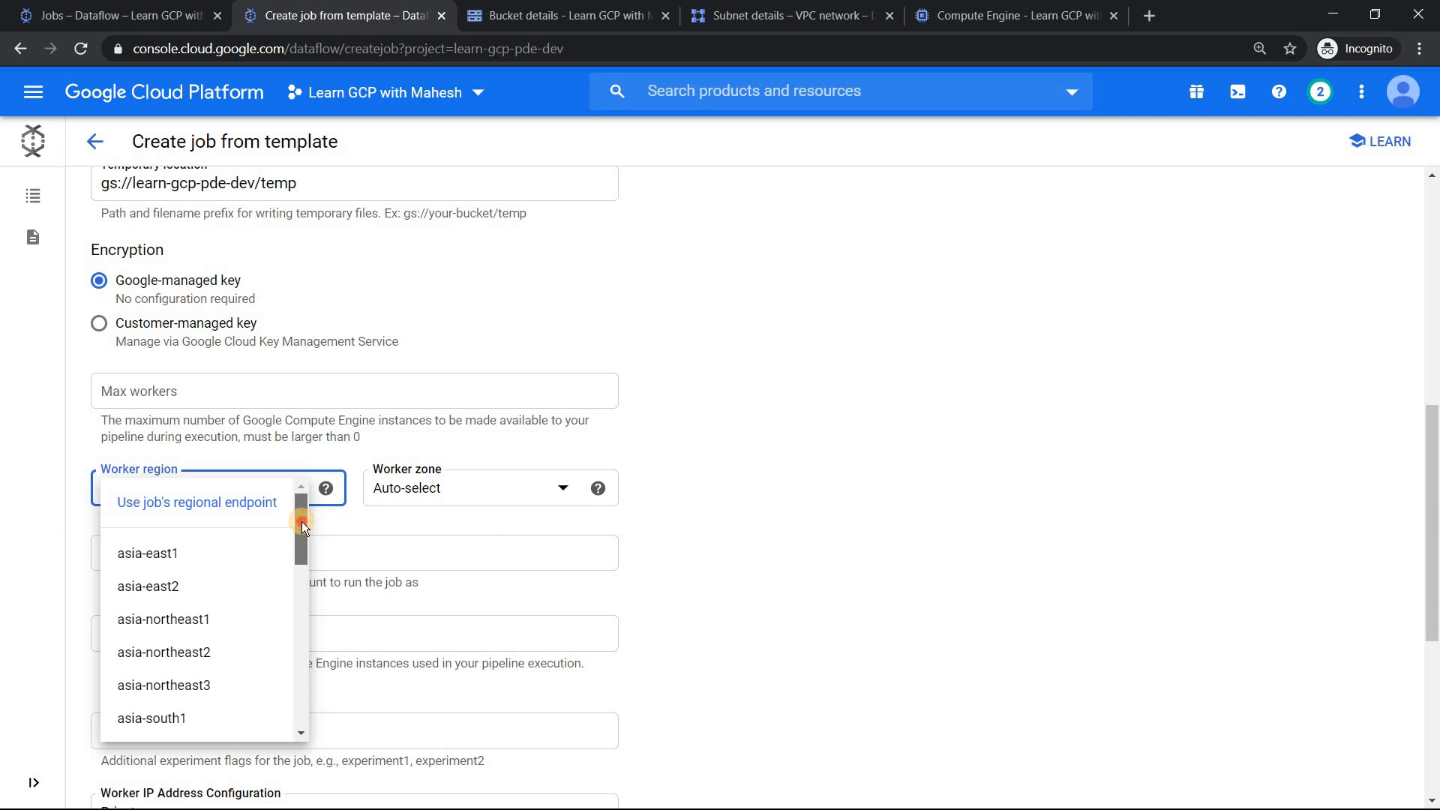
drag(302, 520, 299, 576)
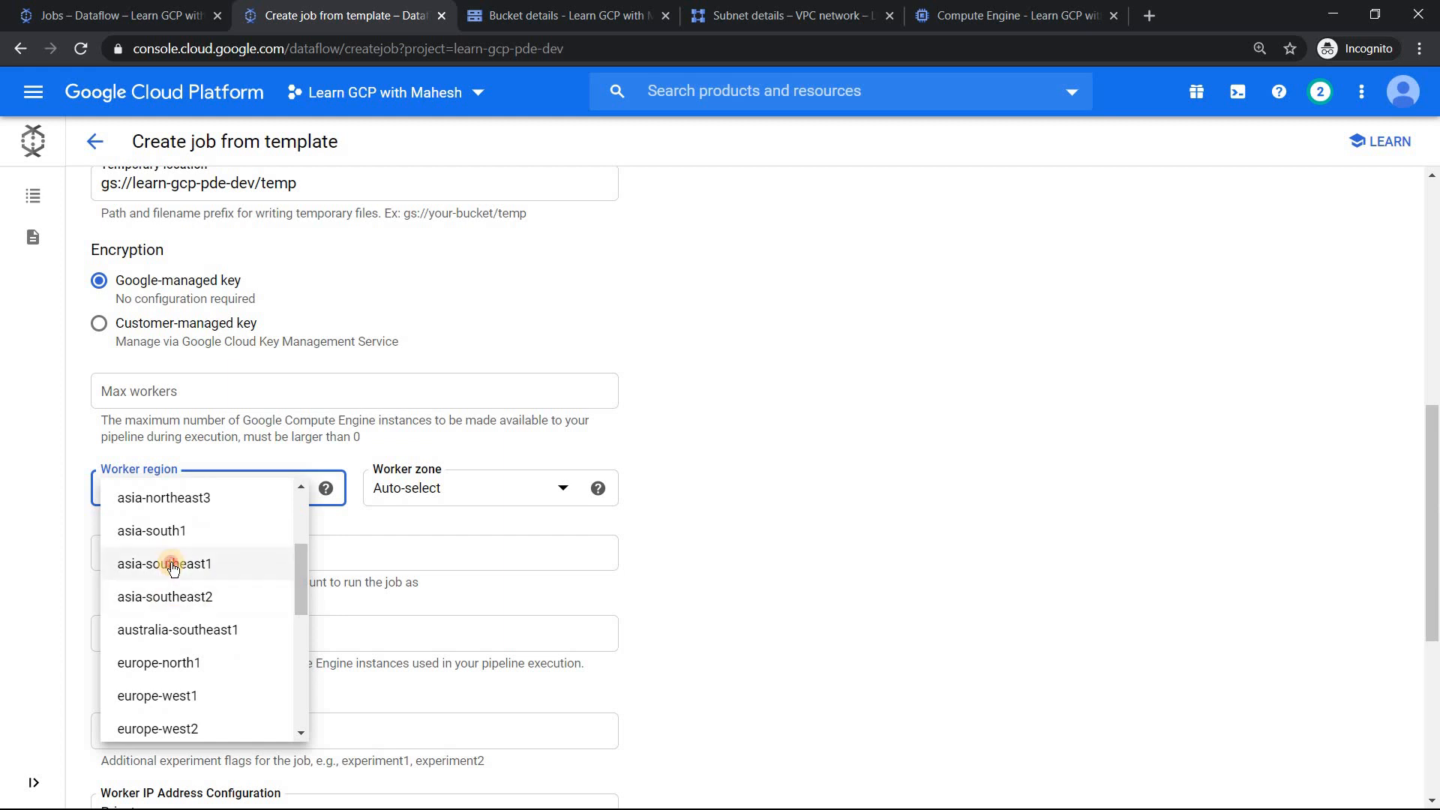
click(172, 564)
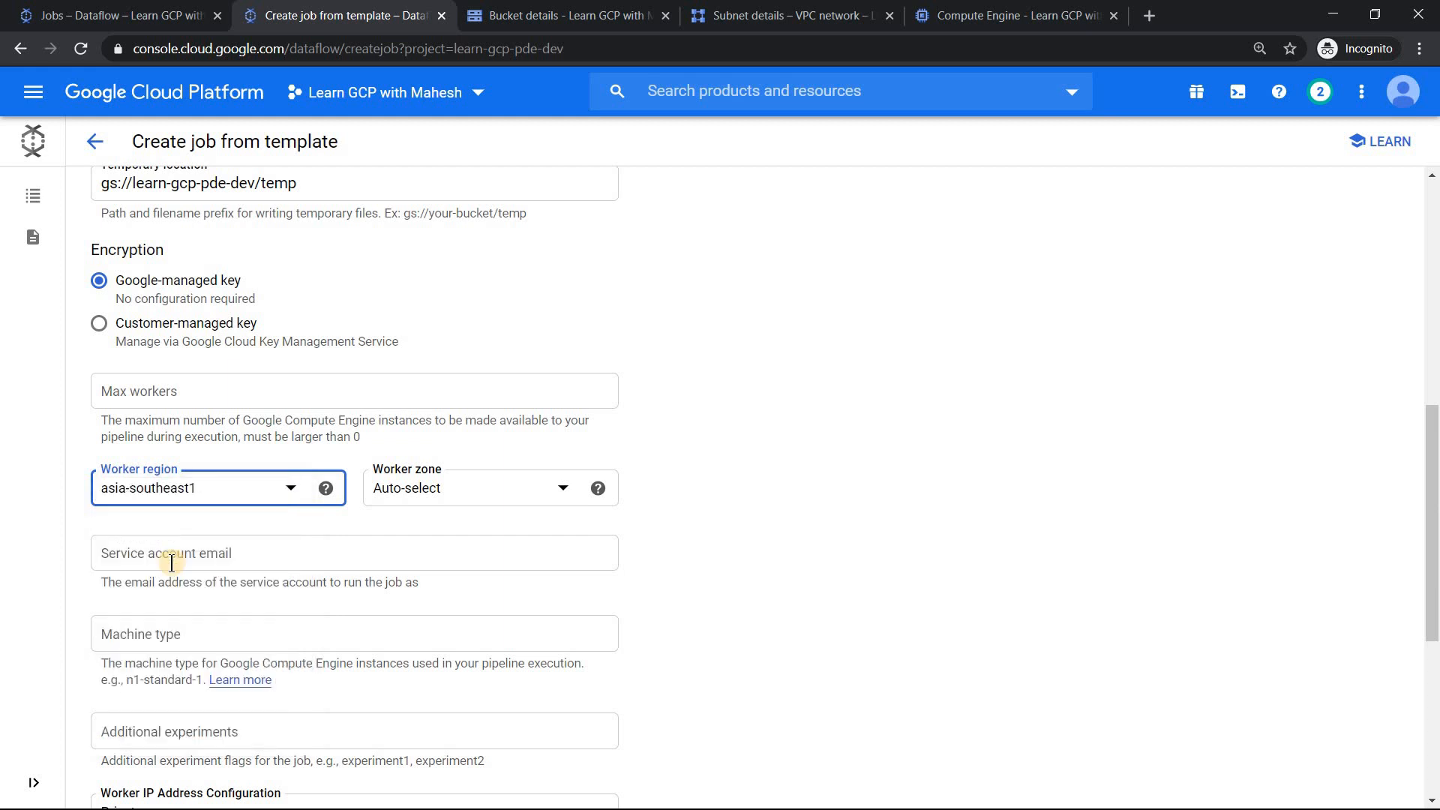
click(516, 499)
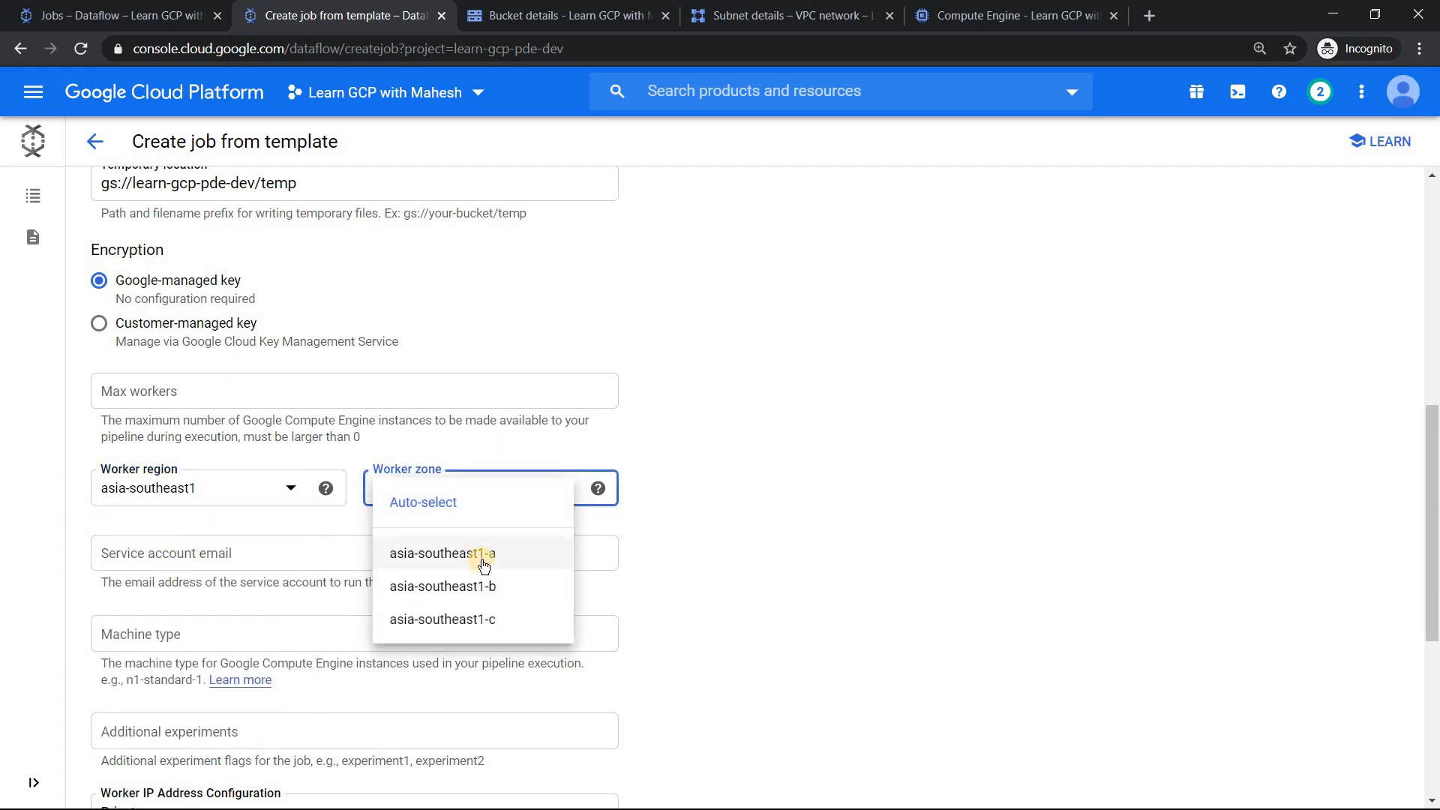
click(484, 561)
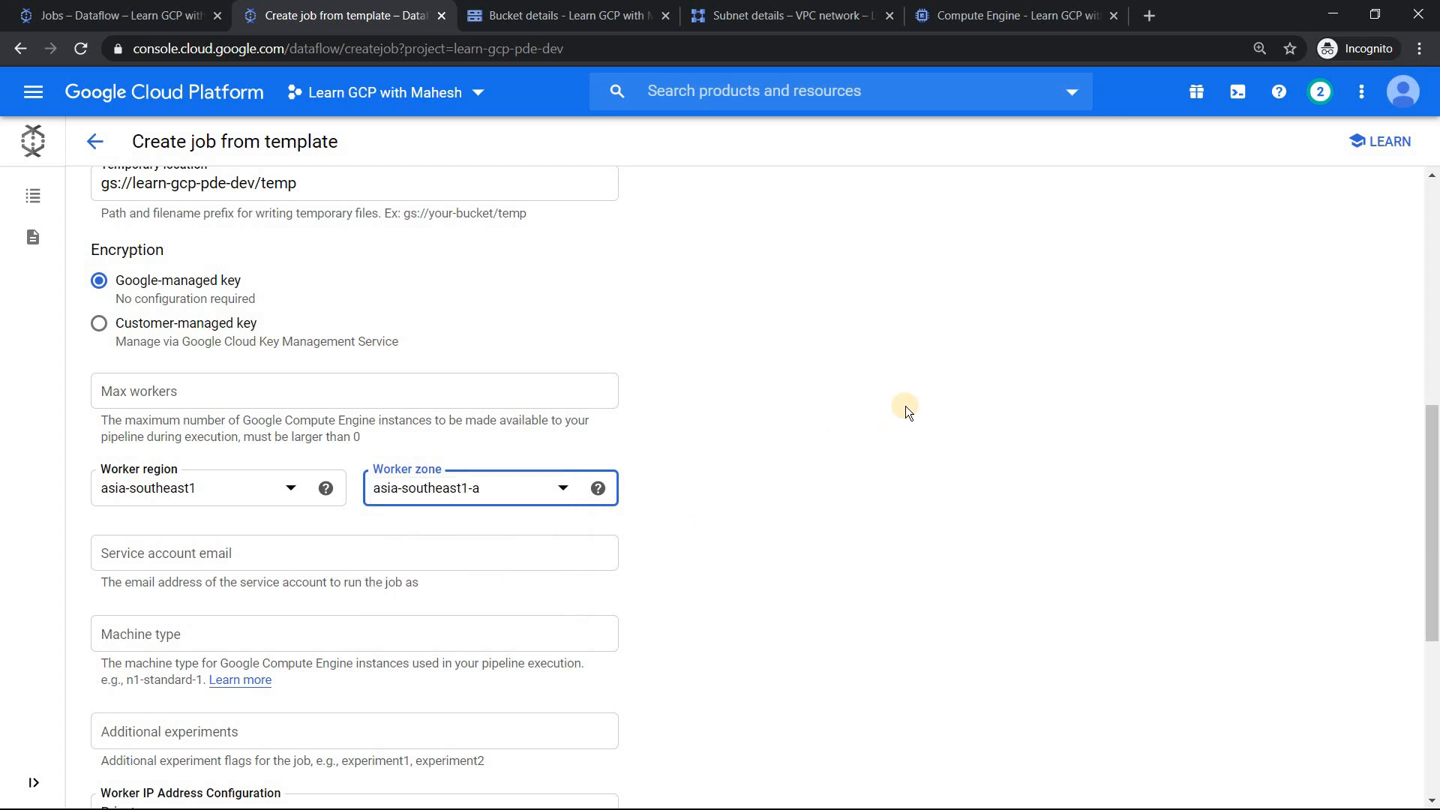
- Inspect the worker zone and public IP flags in the job's equivalent gcloud command line, and close it
scroll(906, 408, down, 5)
click(274, 758)
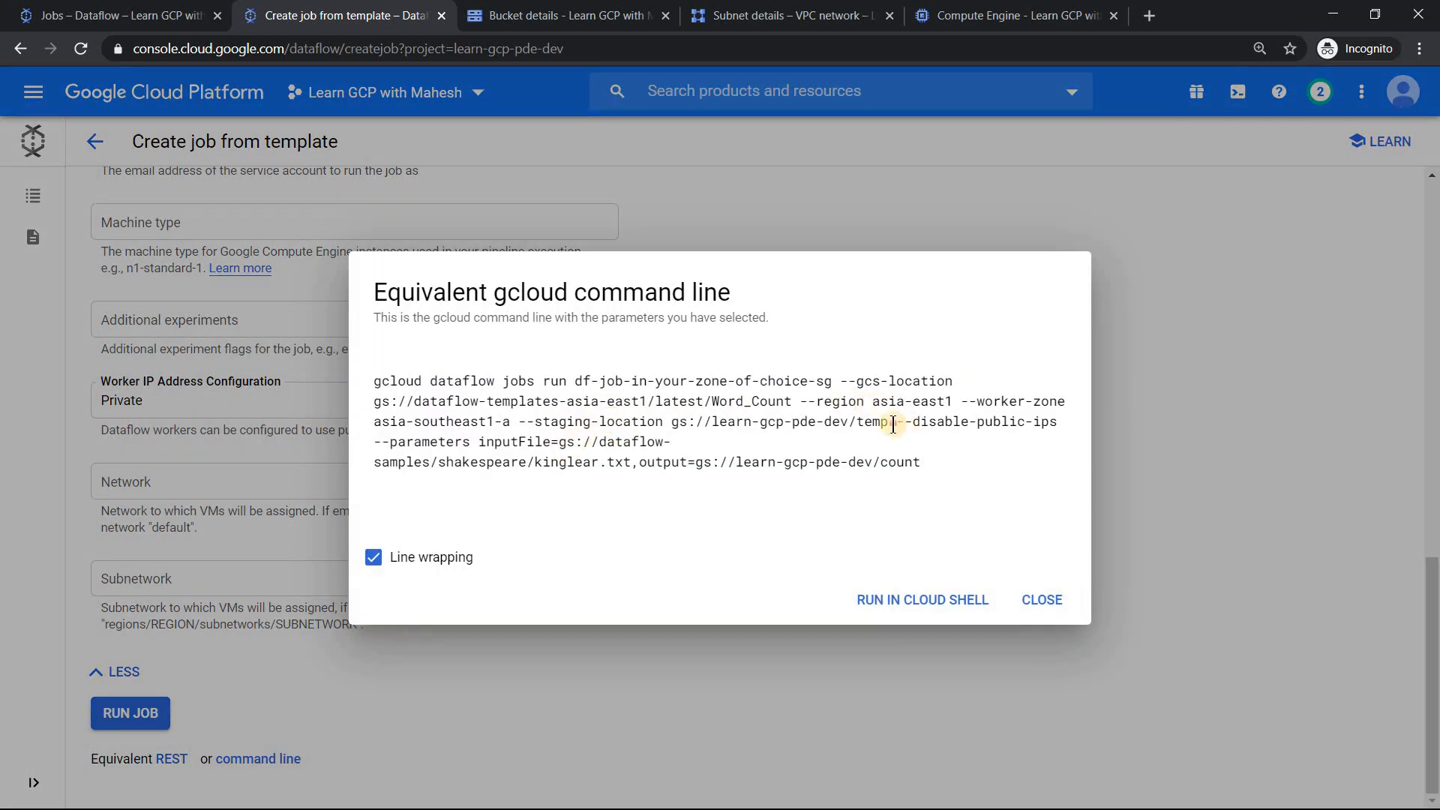
drag(896, 422, 1065, 425)
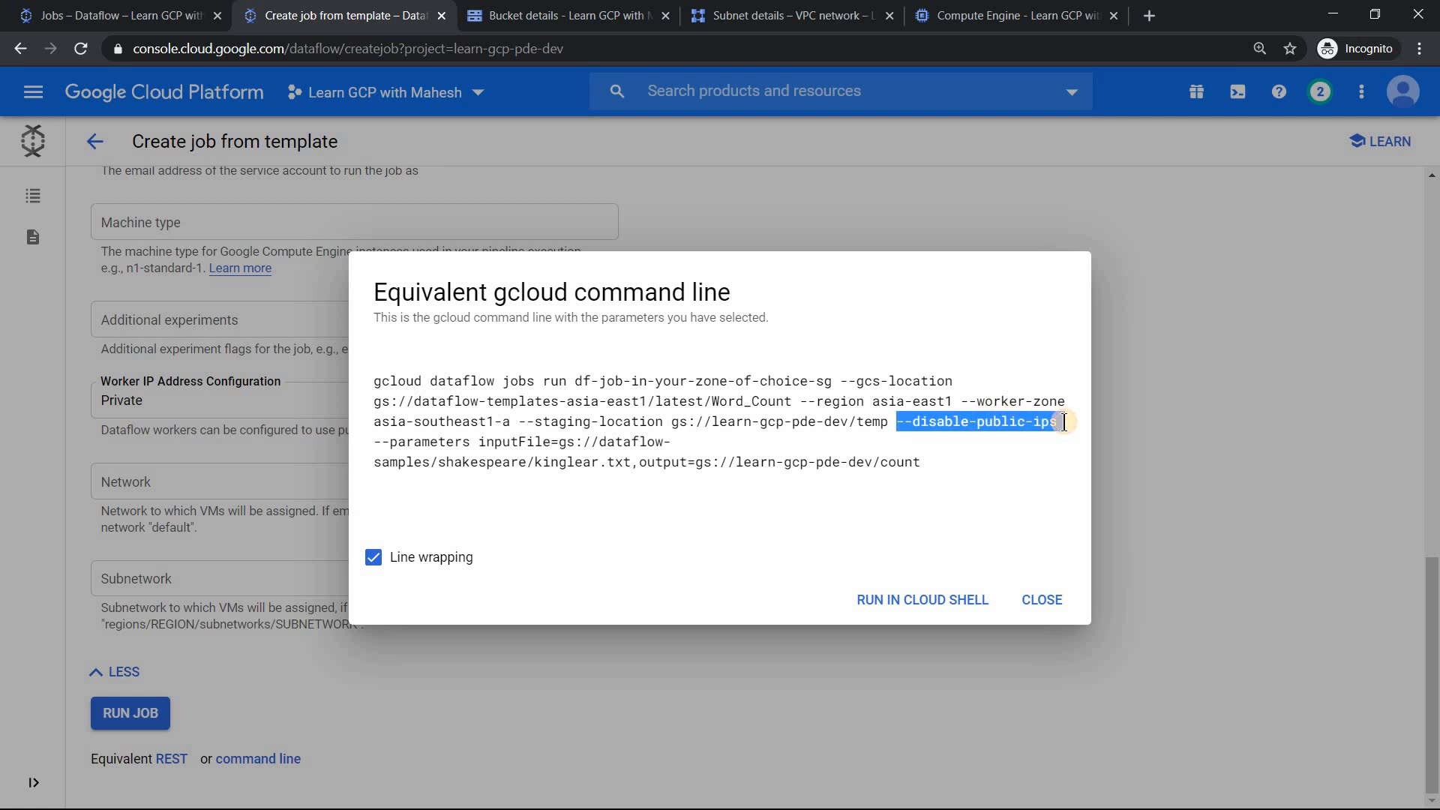
drag(961, 402, 502, 421)
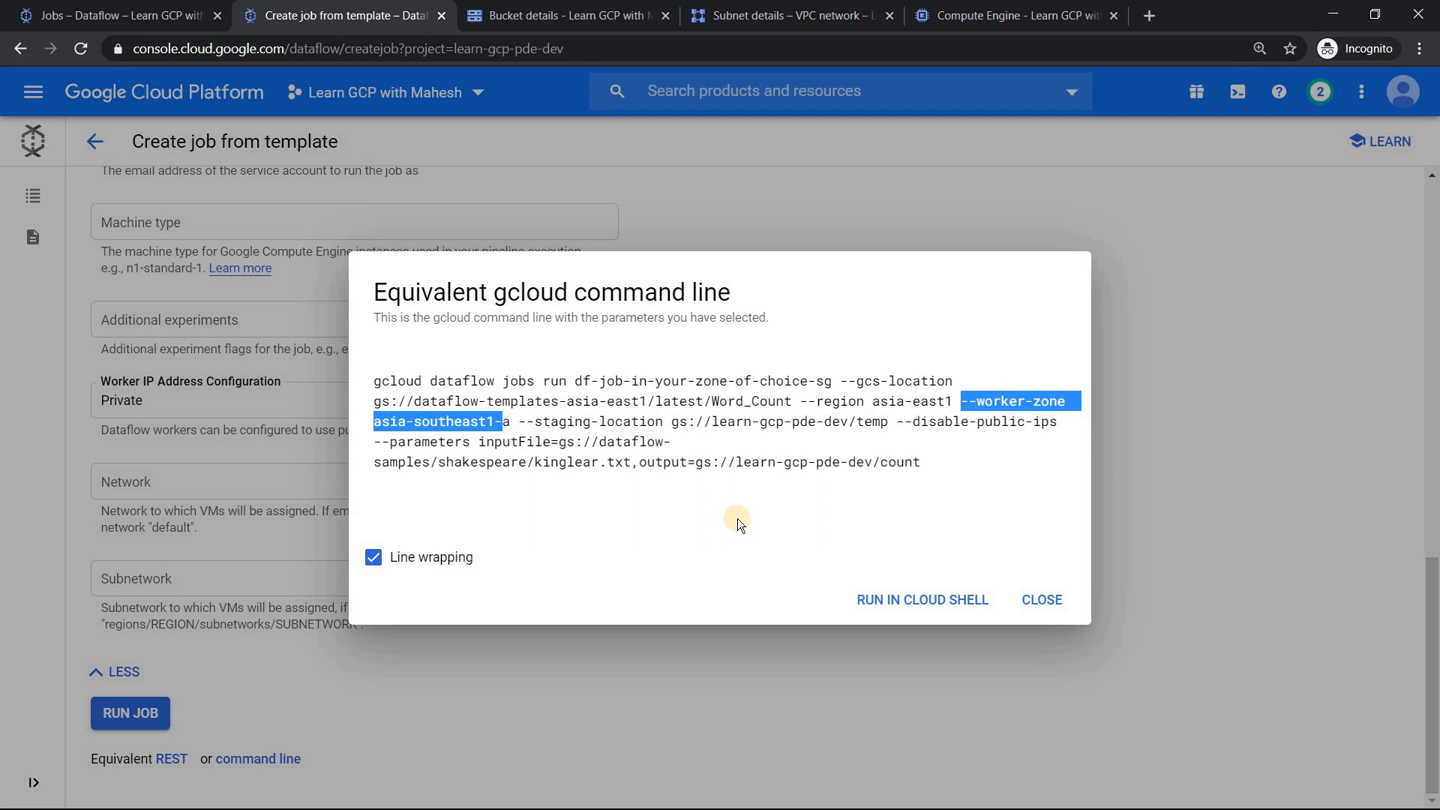
click(1042, 600)
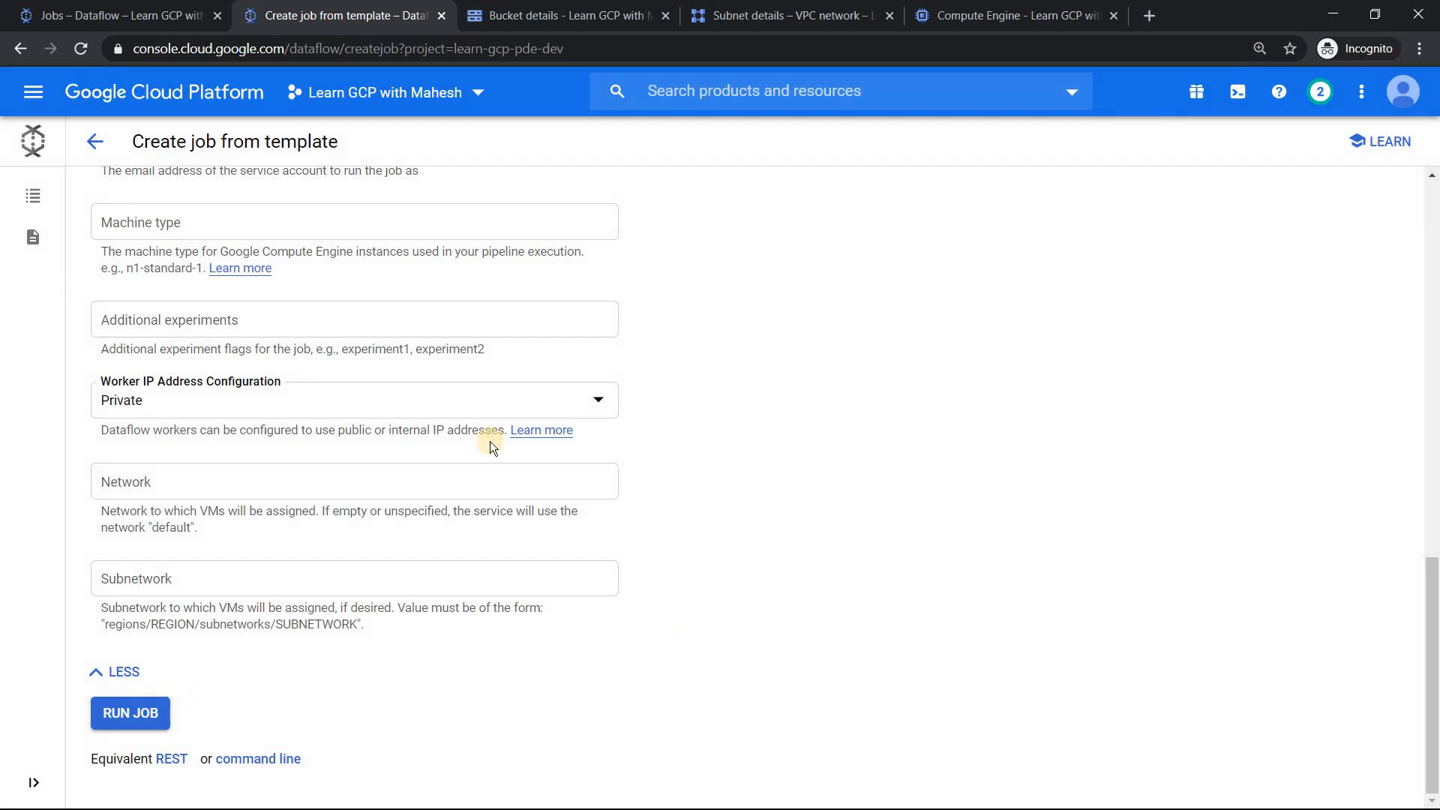
- Check the Compute Engine VM instances and refresh the learn-gcp-pde-dev bucket to examine its contents
click(1007, 15)
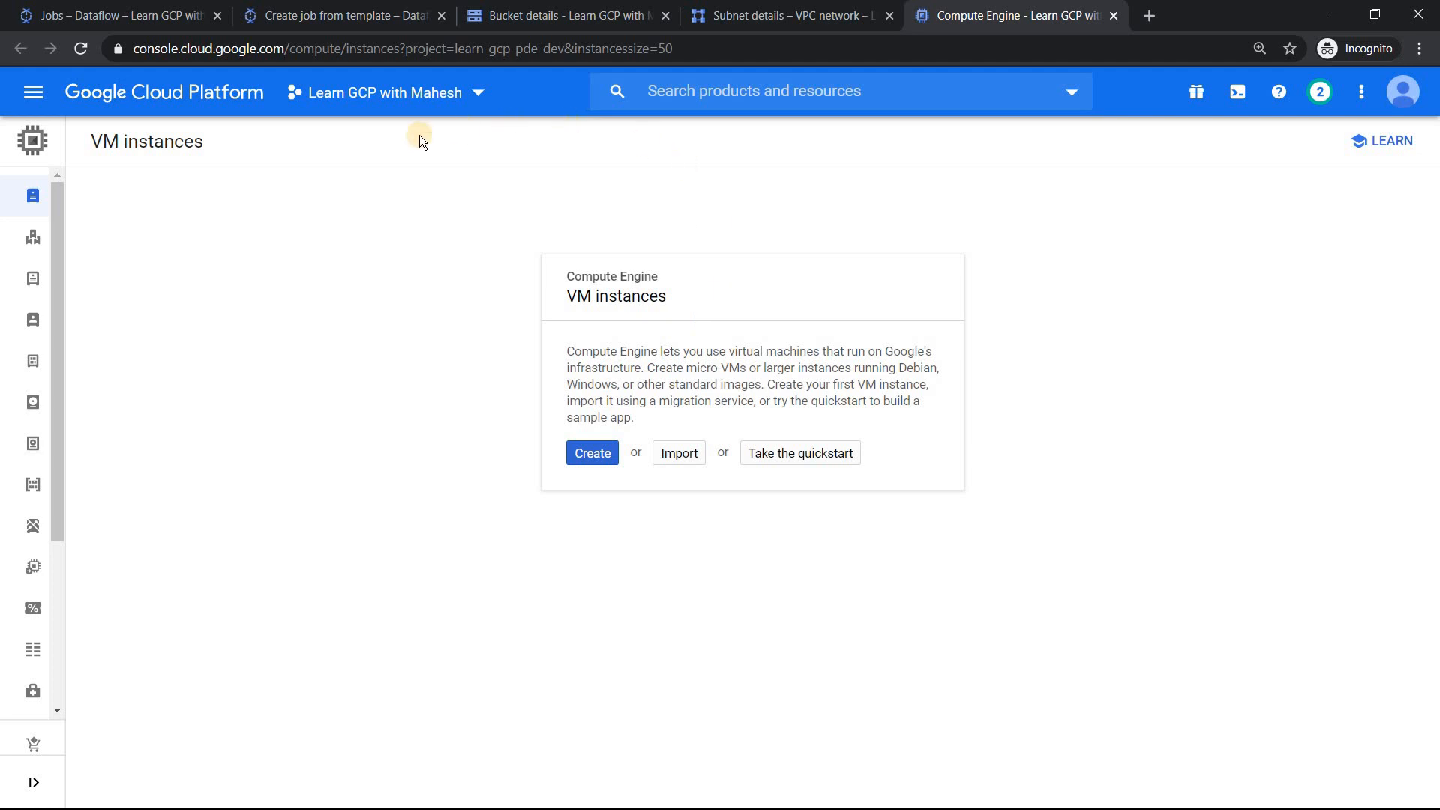
click(569, 18)
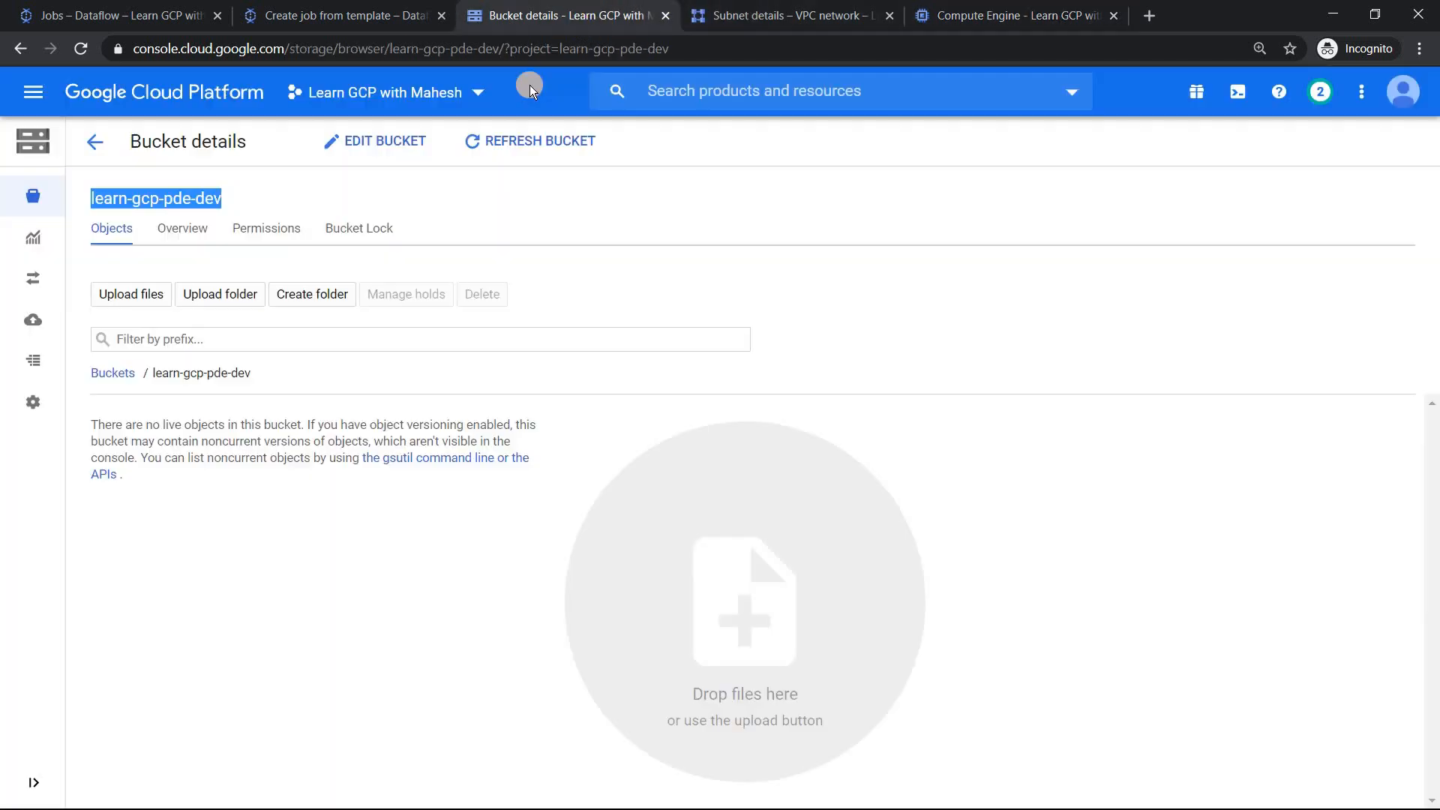
click(564, 149)
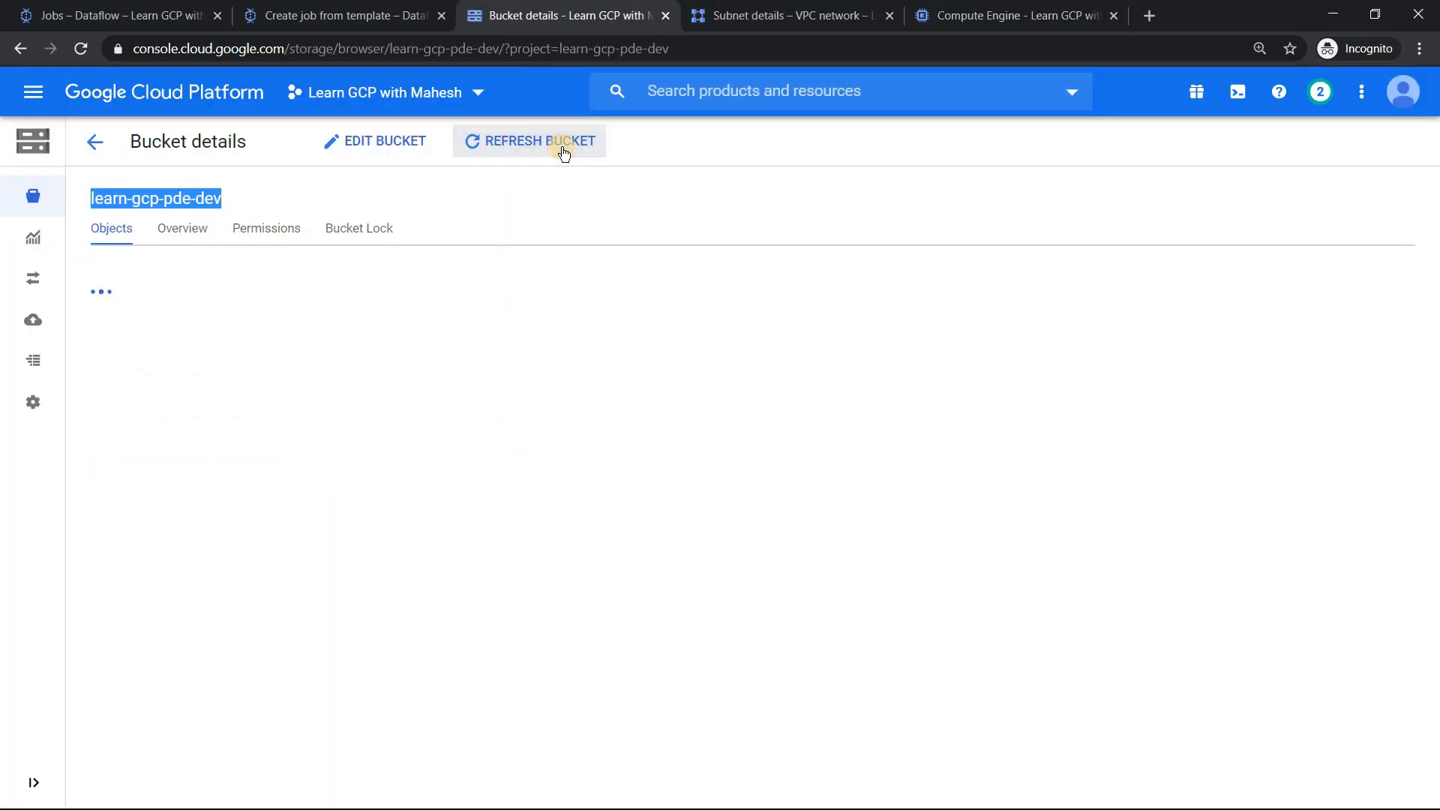
- Return to the Dataflow template form and run the Word Count job
click(304, 15)
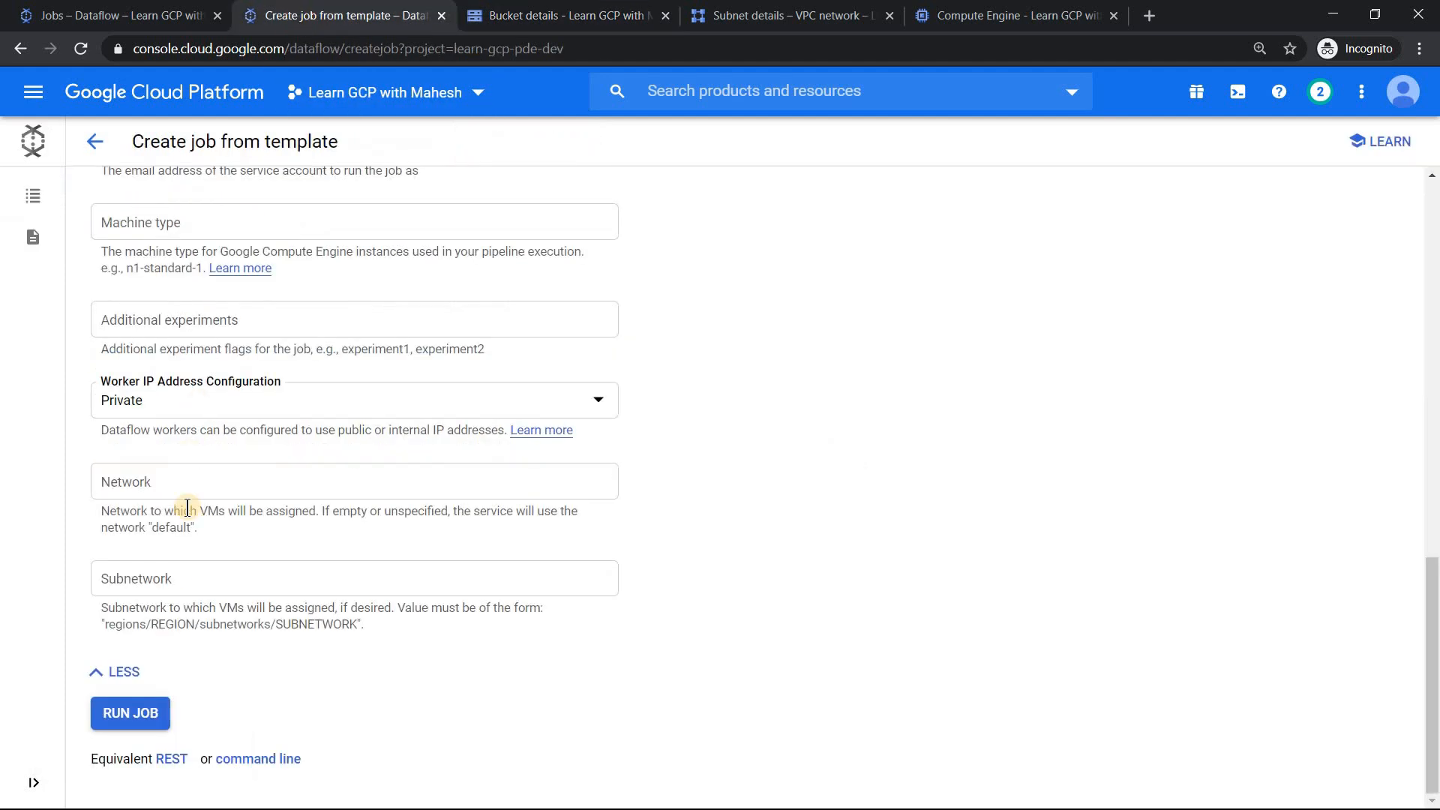
click(135, 715)
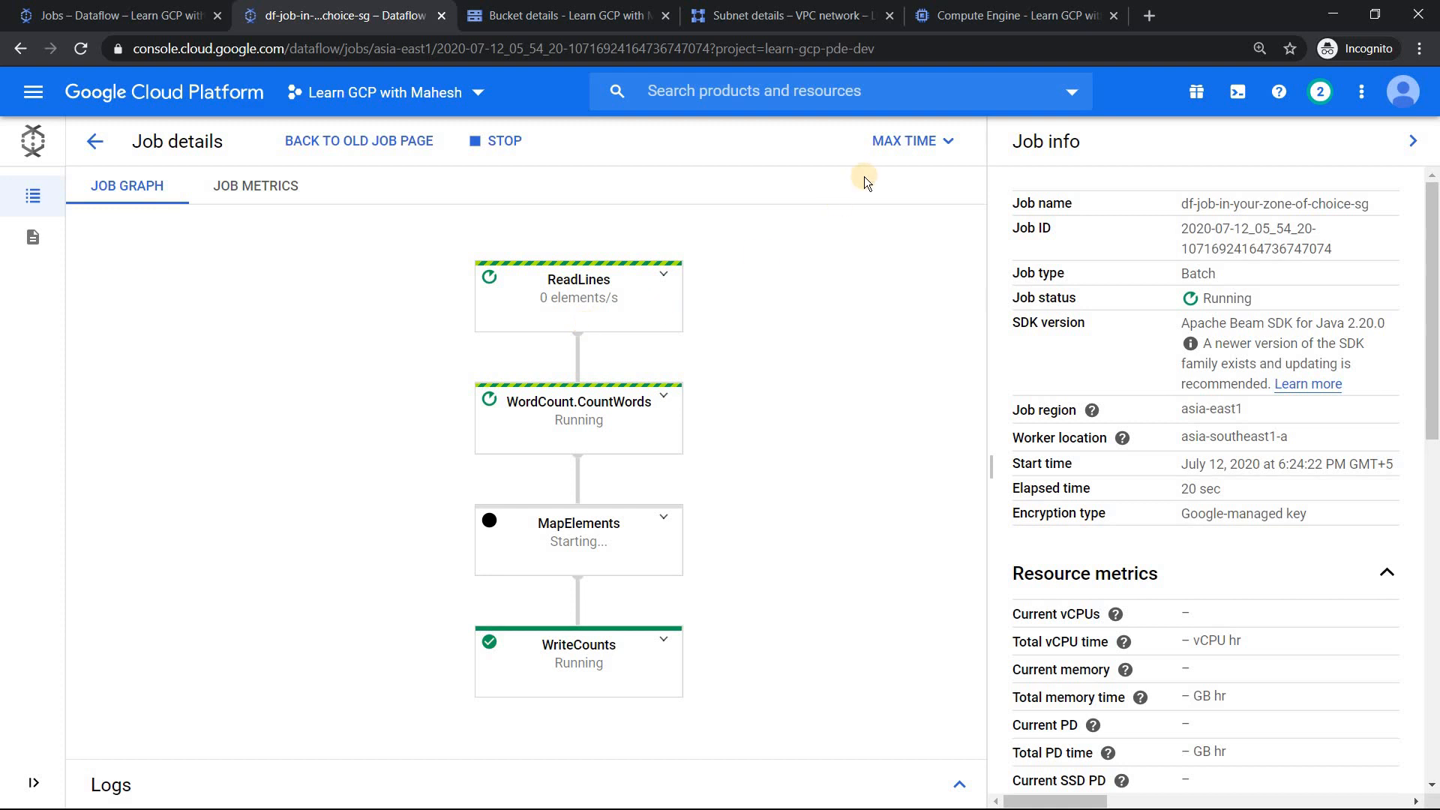
- Reload the Compute Engine VM instances and examine the Dataflow worker's zone and internal IP
click(968, 20)
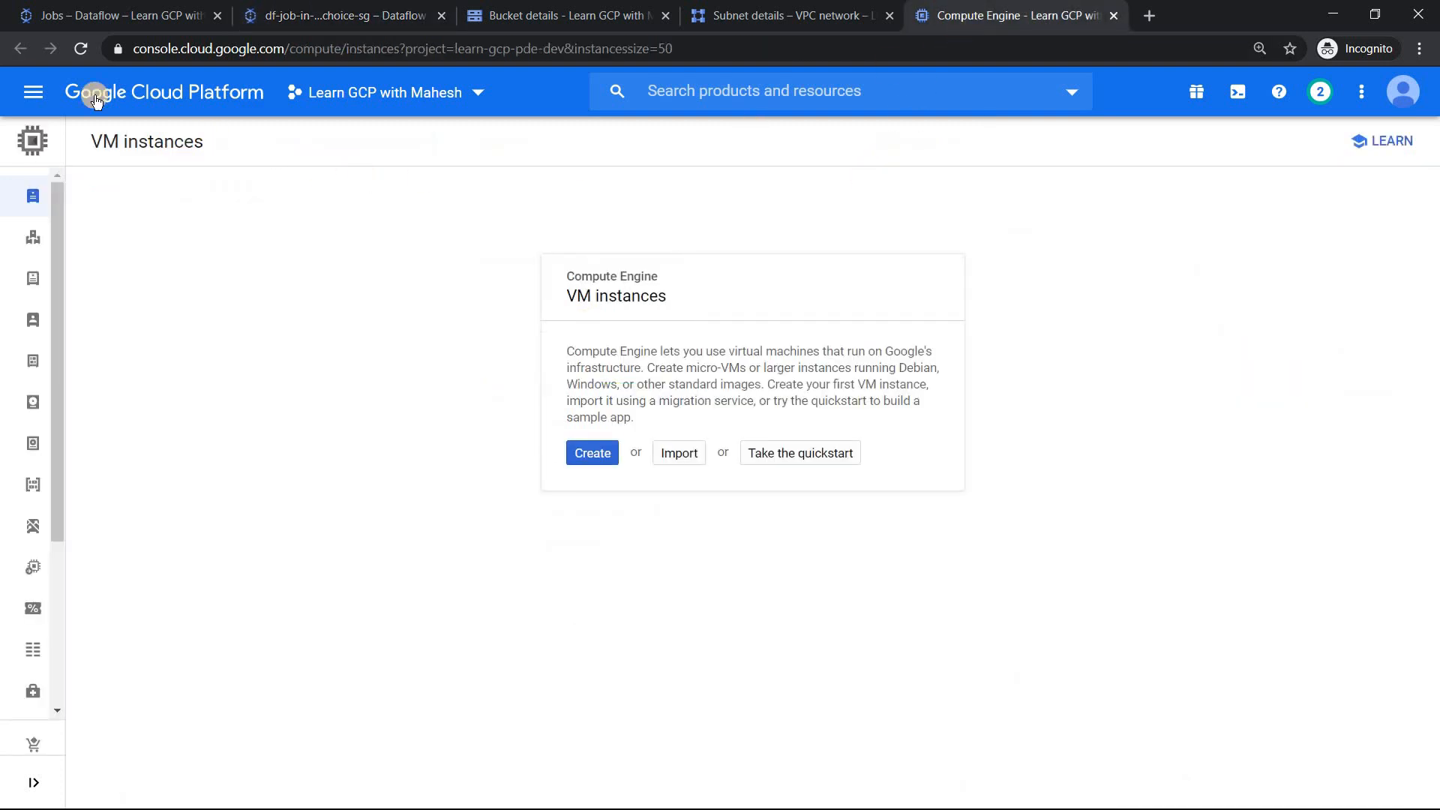
click(84, 47)
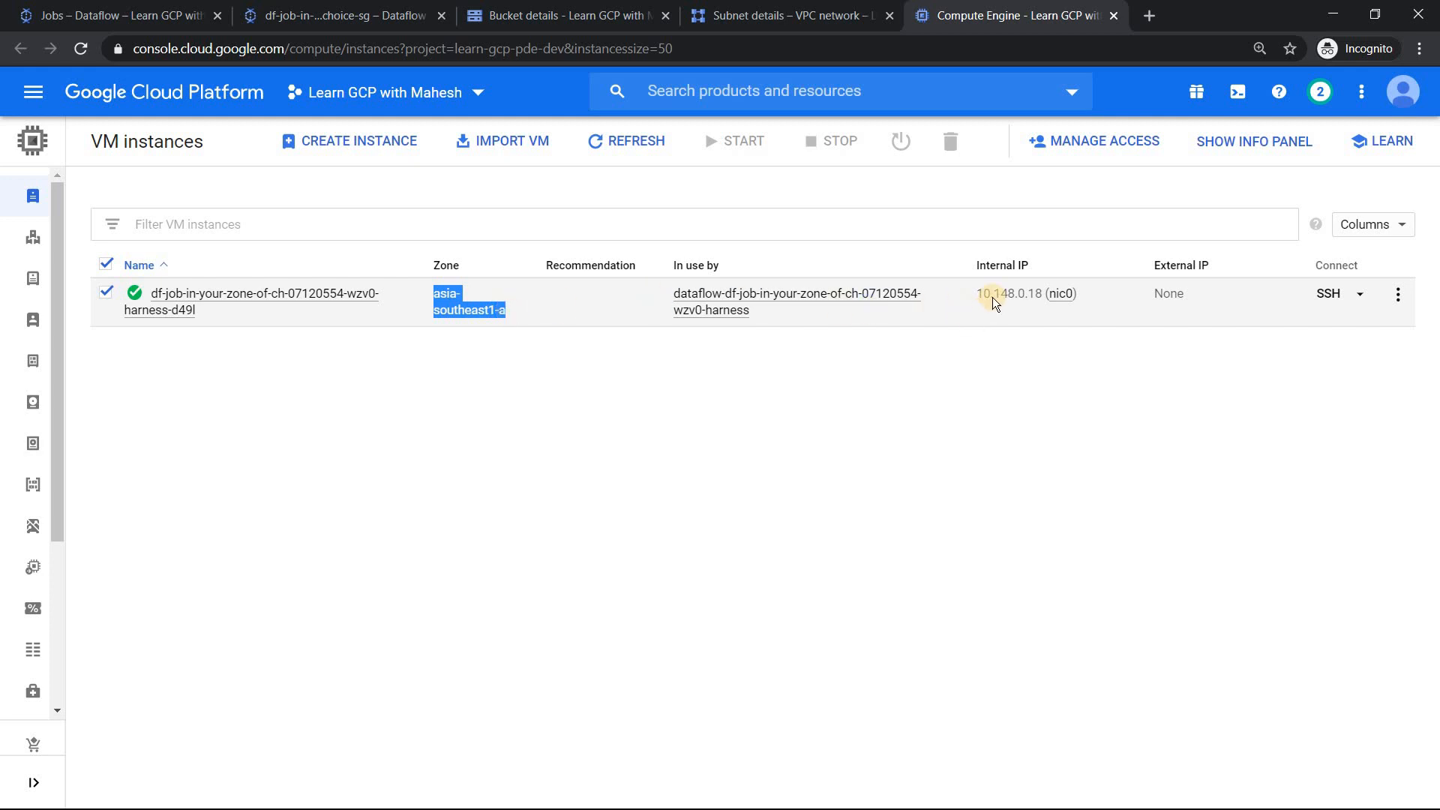
click(1023, 287)
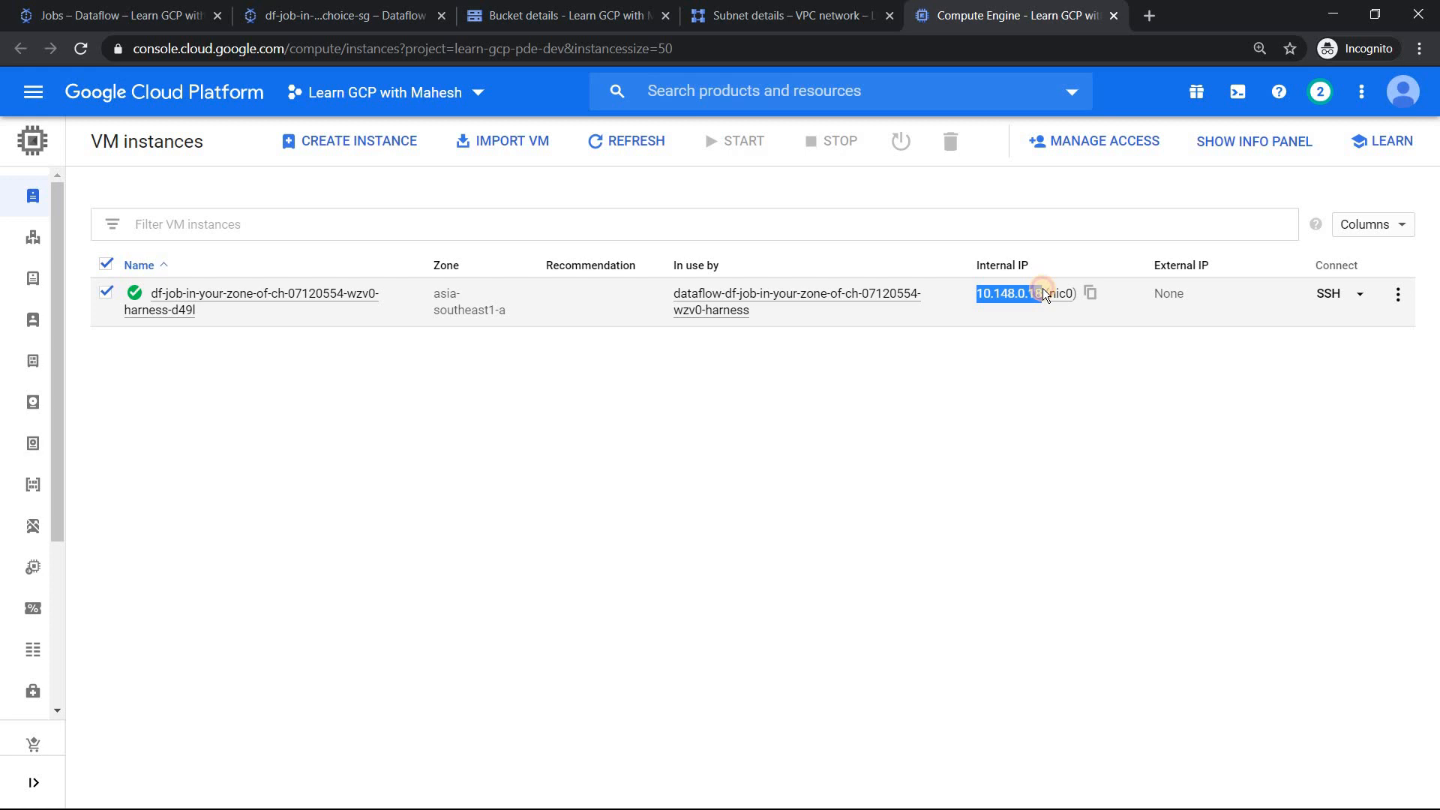
drag(1043, 288, 1050, 291)
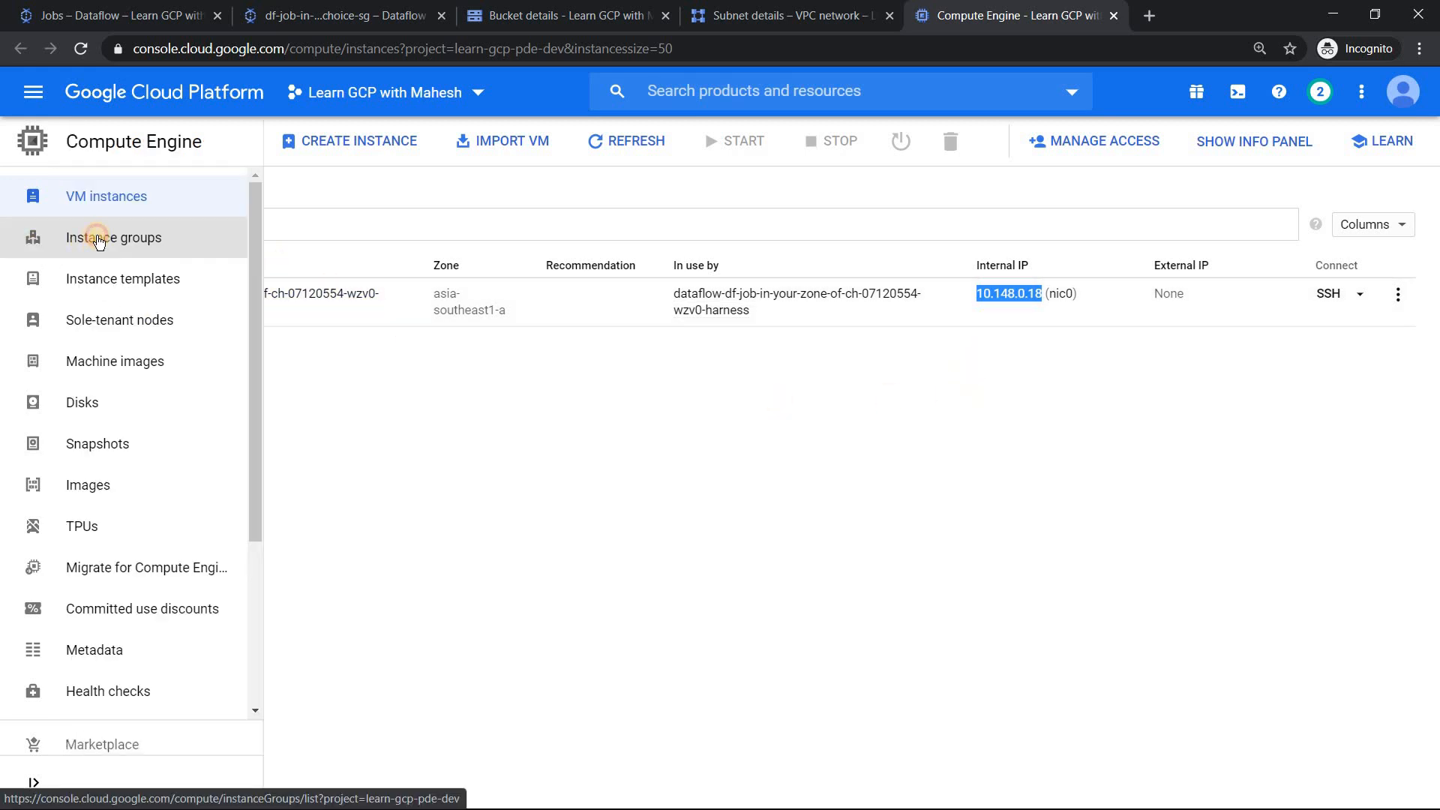
- Examine the Compute Engine instance groups and check which group uses the Dataflow worker VM
click(98, 240)
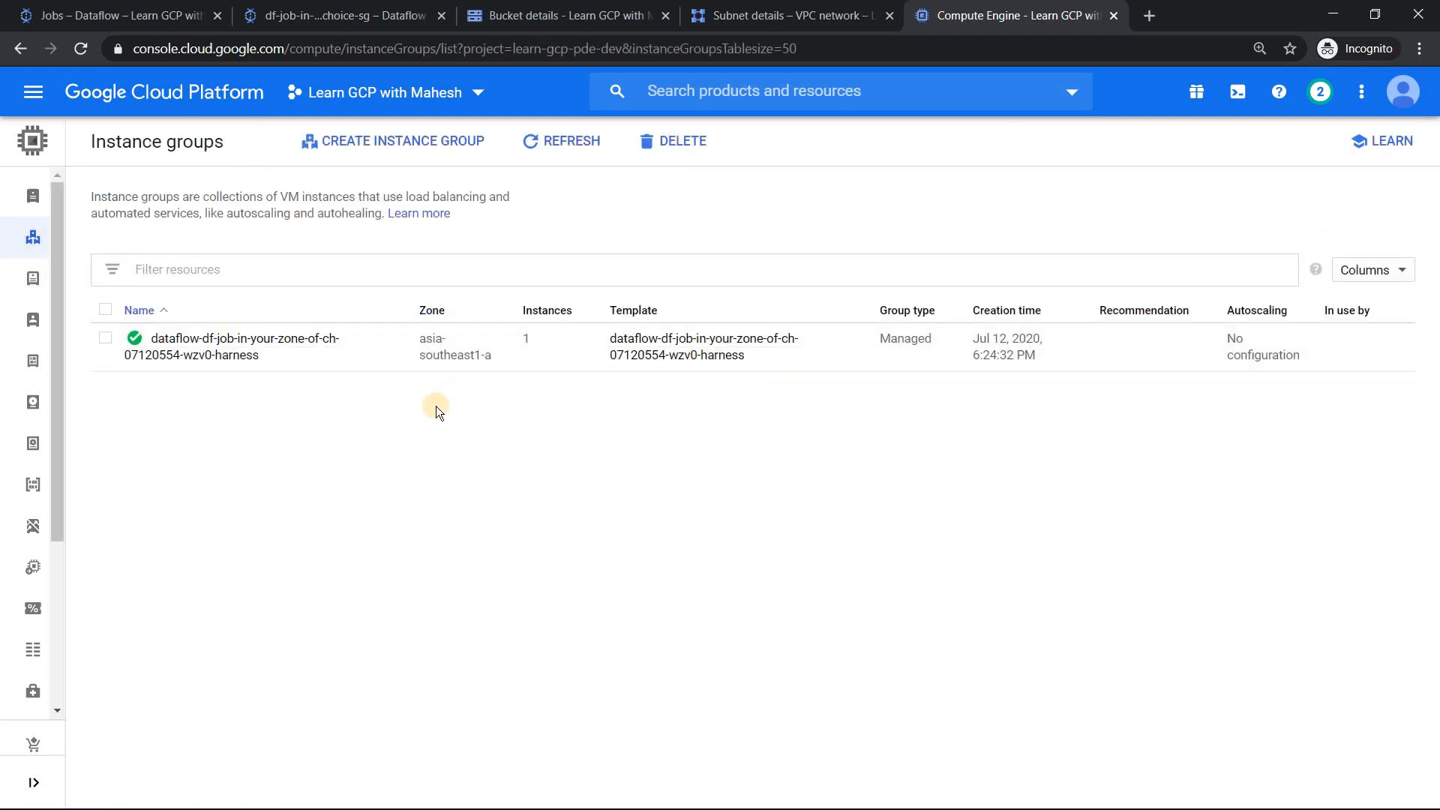
click(48, 201)
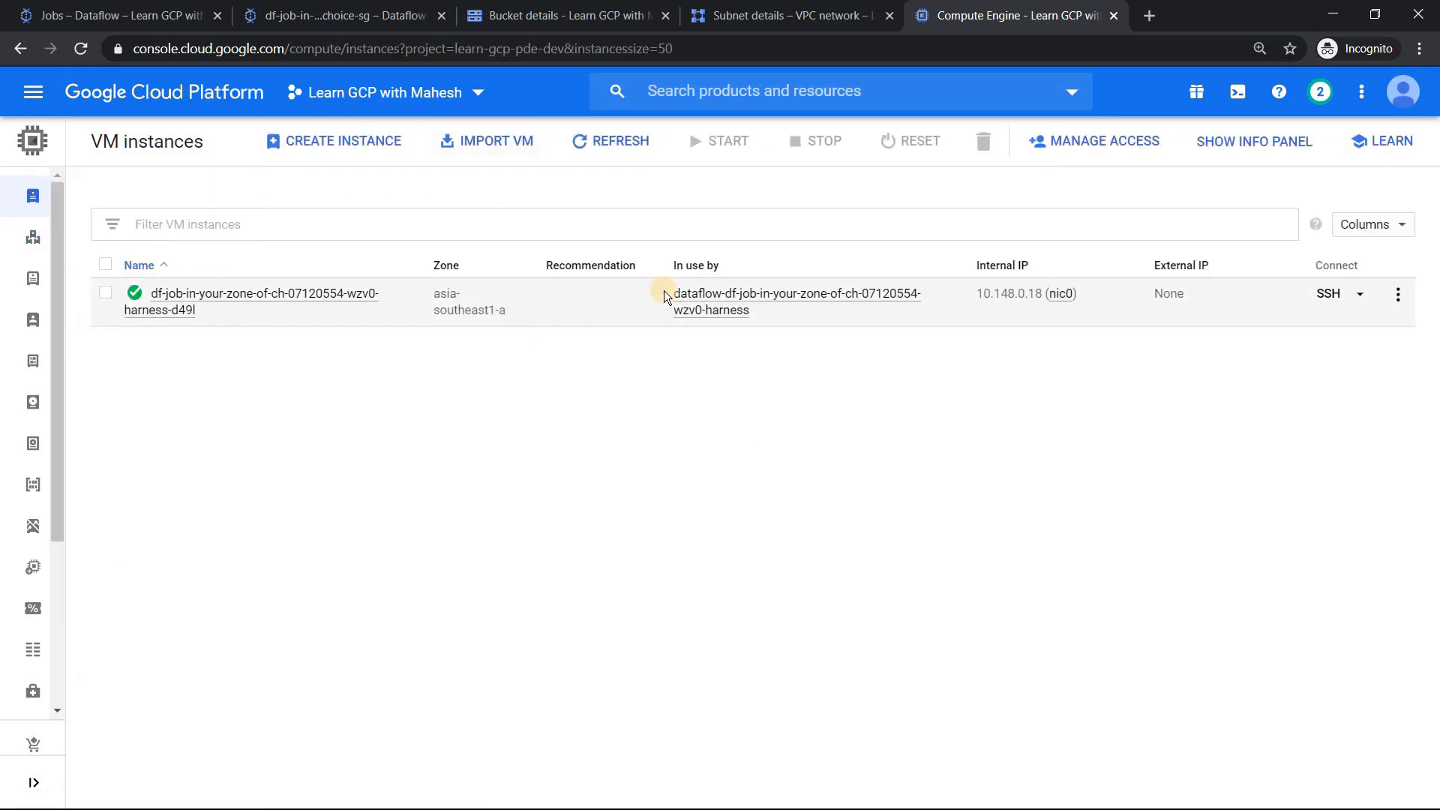
drag(664, 291, 718, 343)
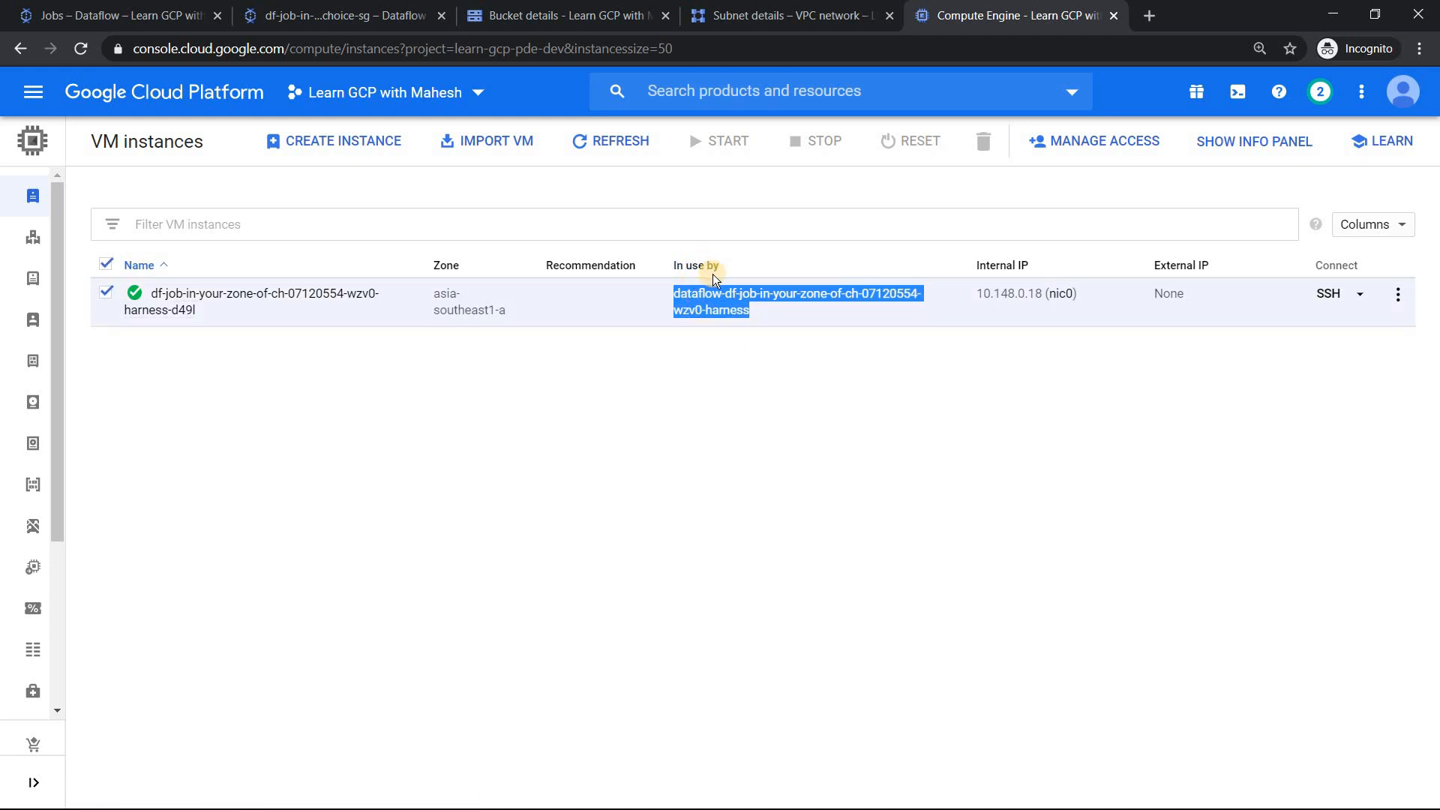
- Open the running Dataflow job's graph and inspect the ReadLines, WordCount.CountWords and WriteCounts step details
click(315, 15)
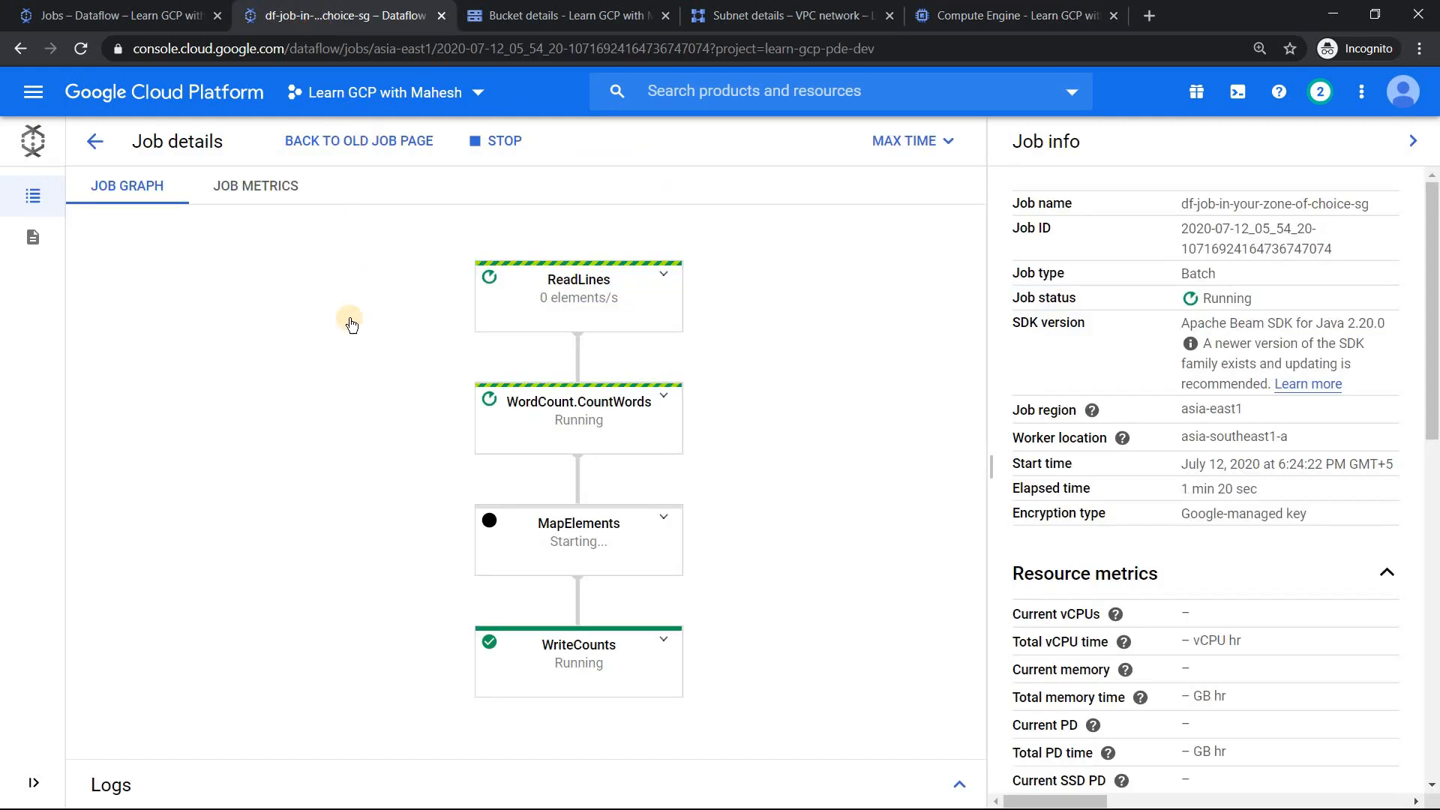
click(593, 299)
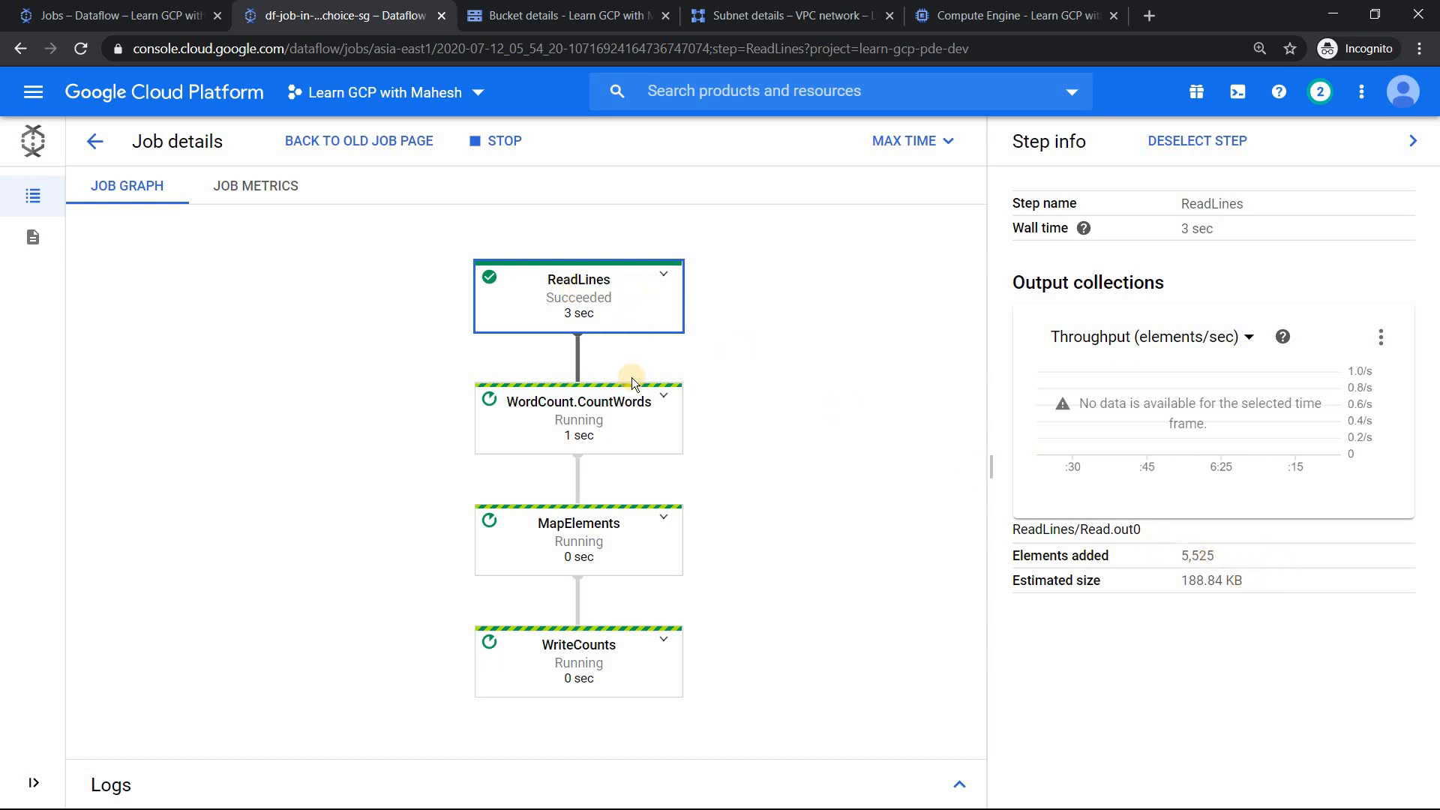
click(644, 427)
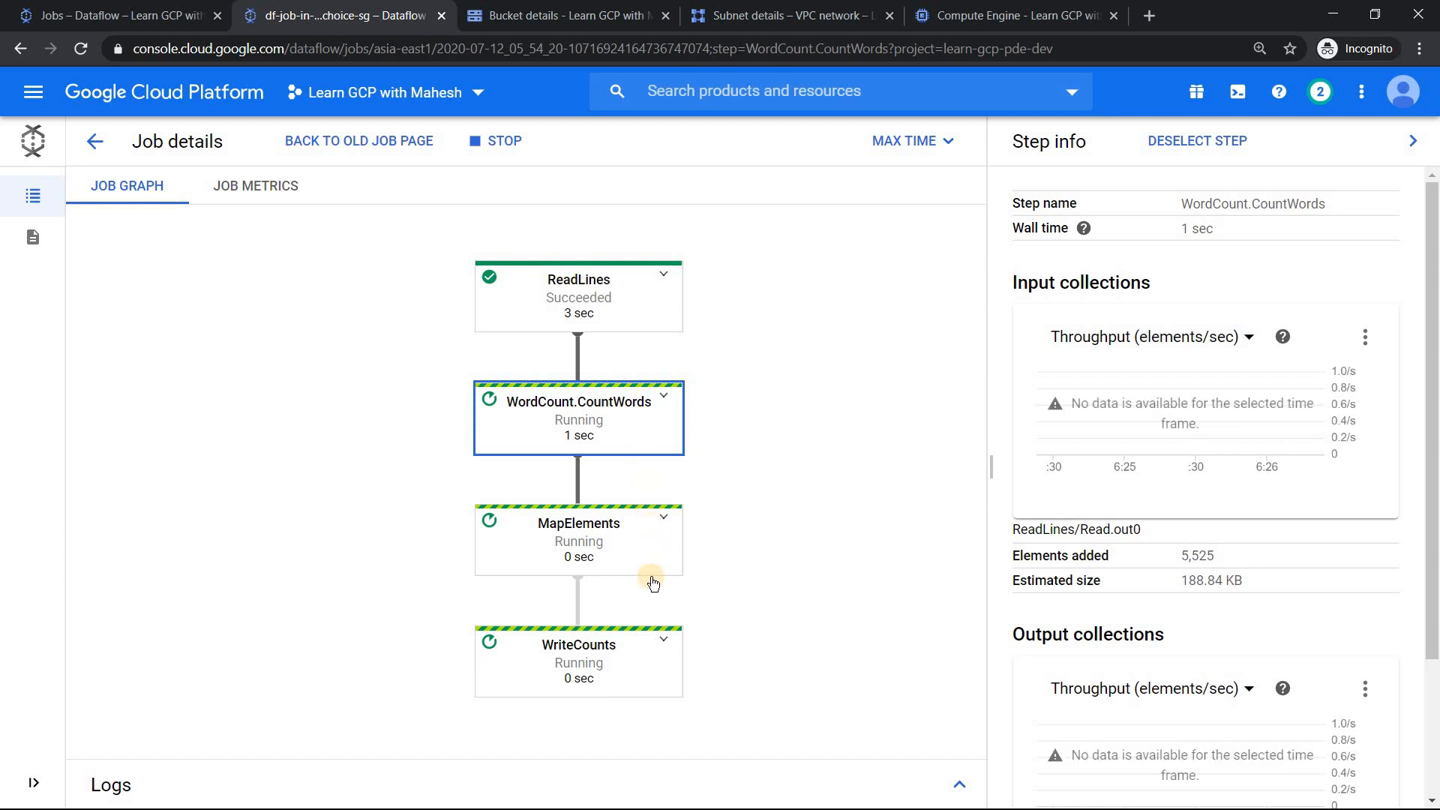
click(641, 654)
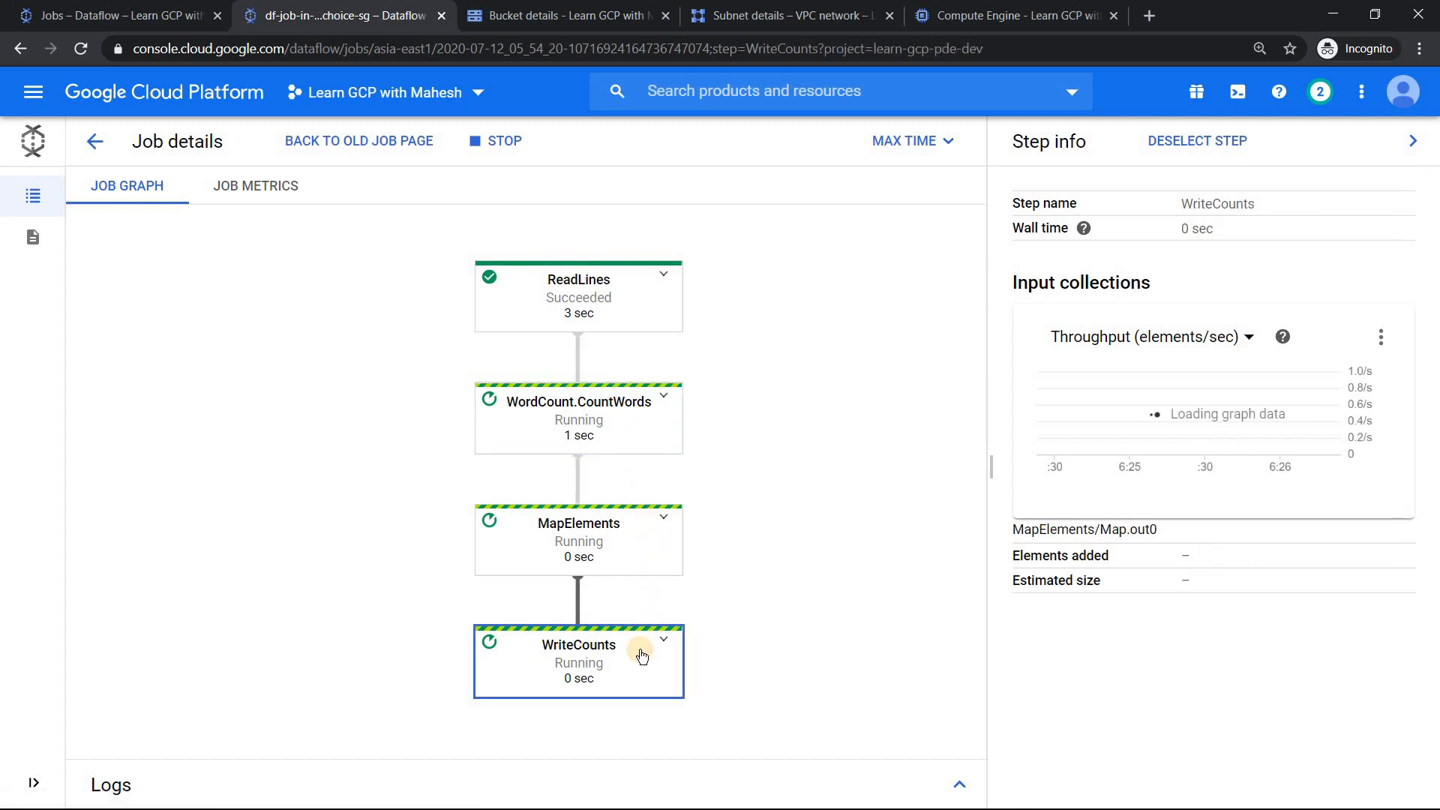
- Refresh the Compute Engine VM instances and check the Dataflow job's overall info and its WriteCounts step
click(963, 15)
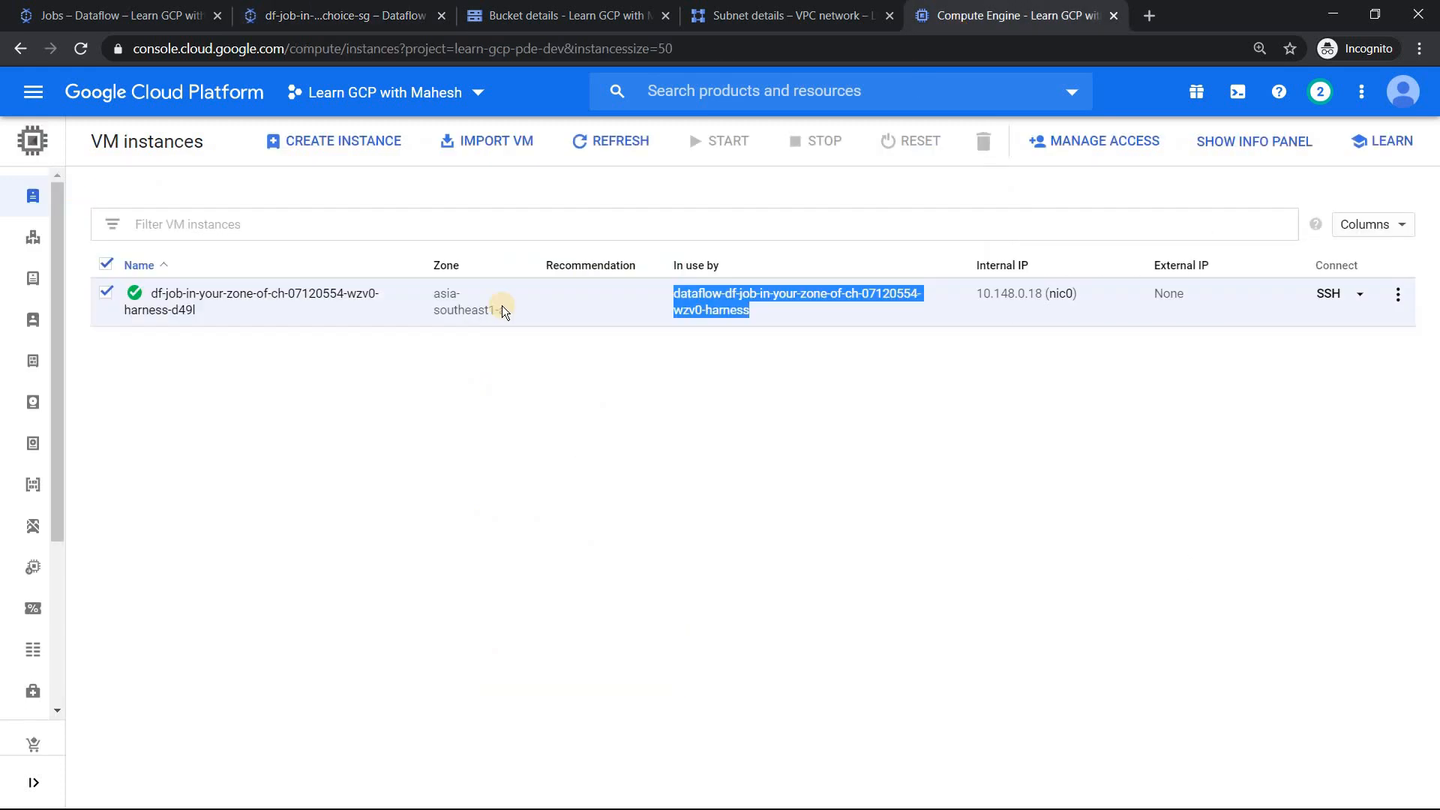
click(600, 147)
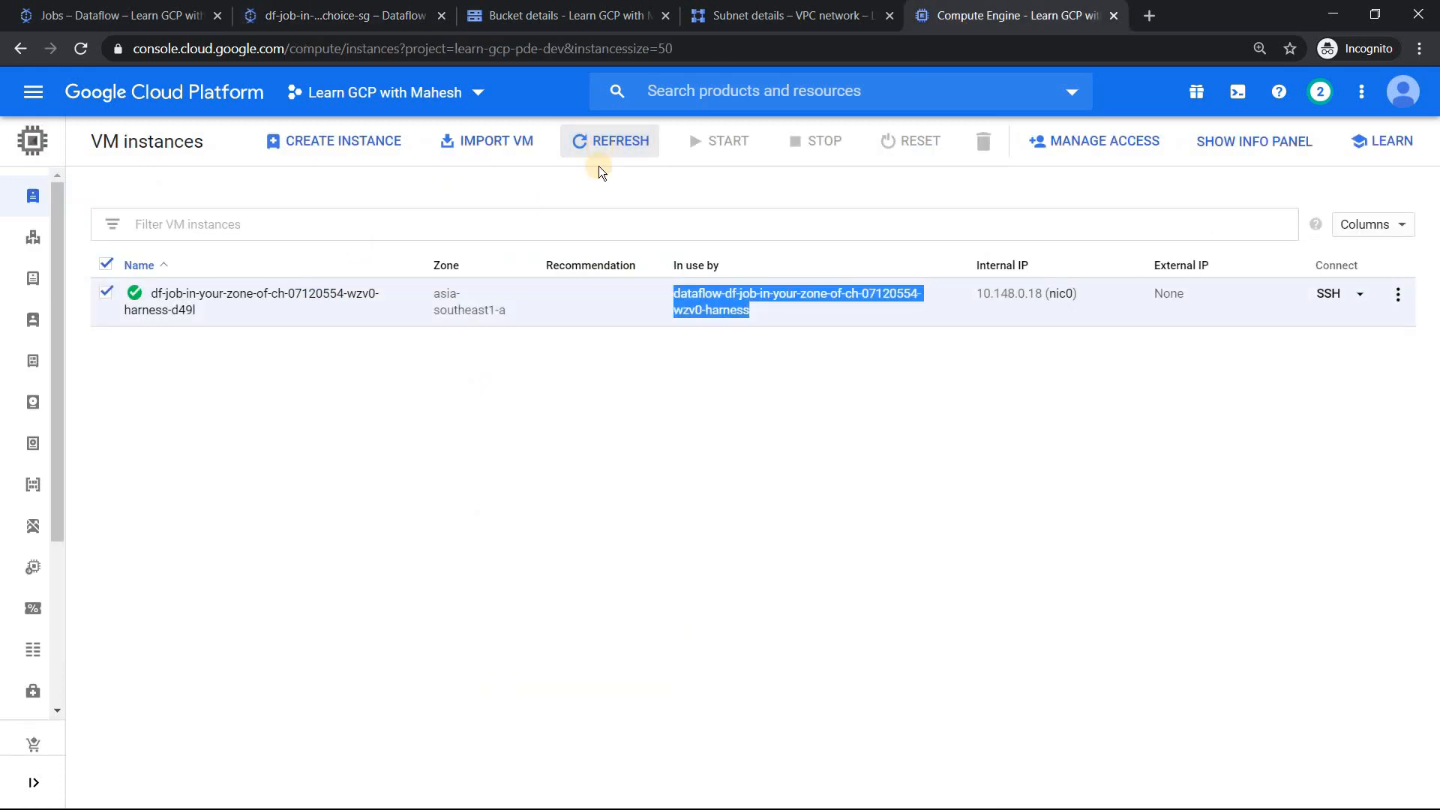
click(371, 13)
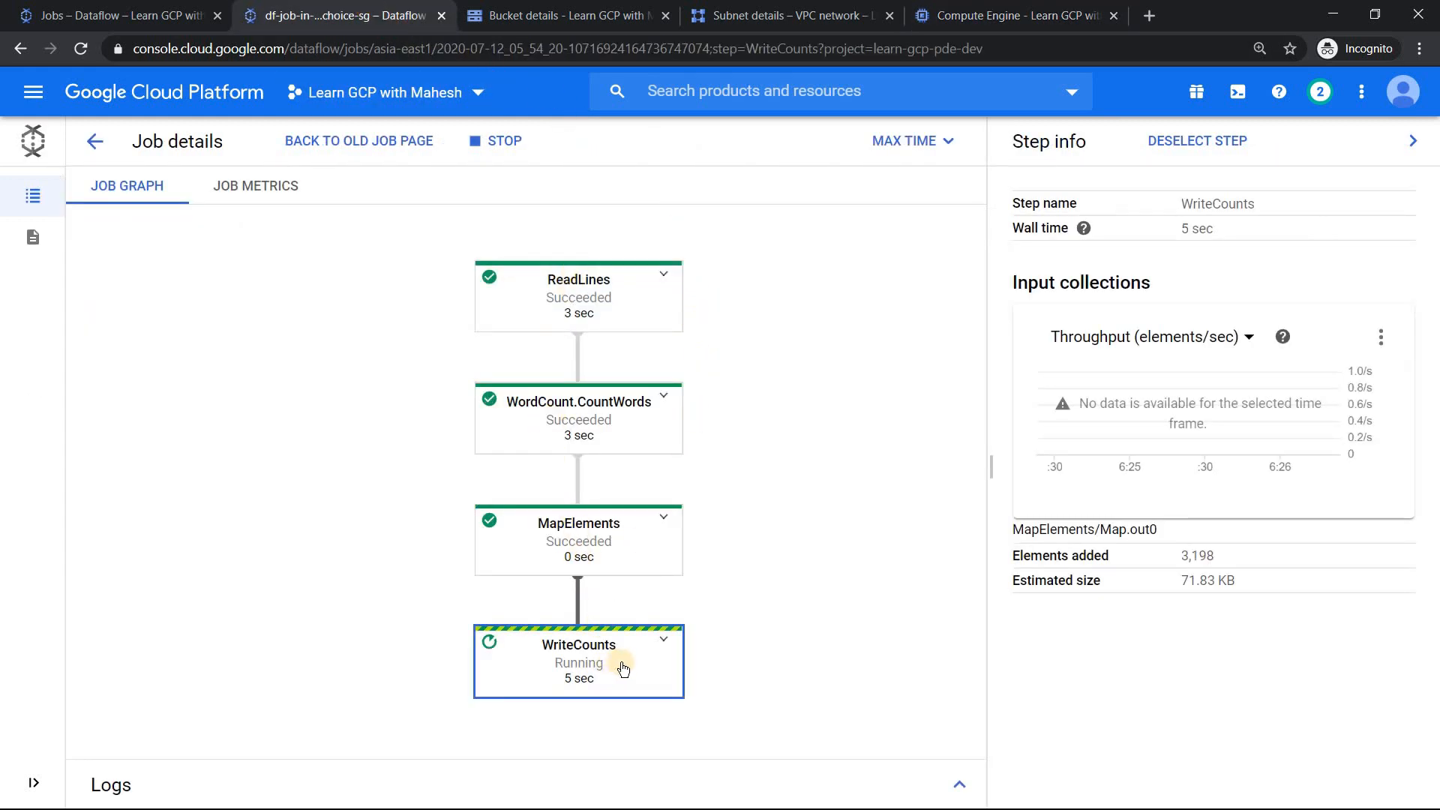
click(750, 420)
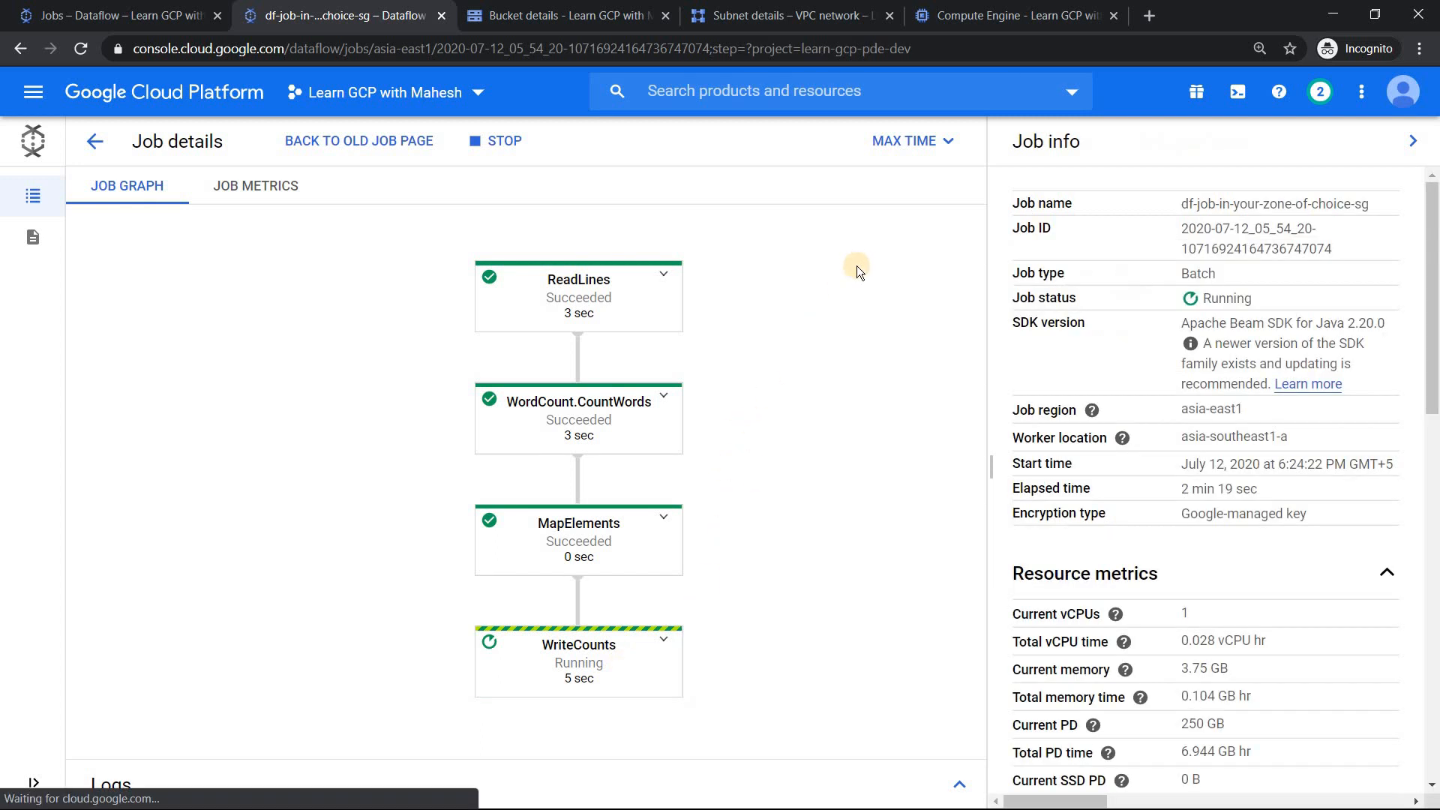
click(611, 671)
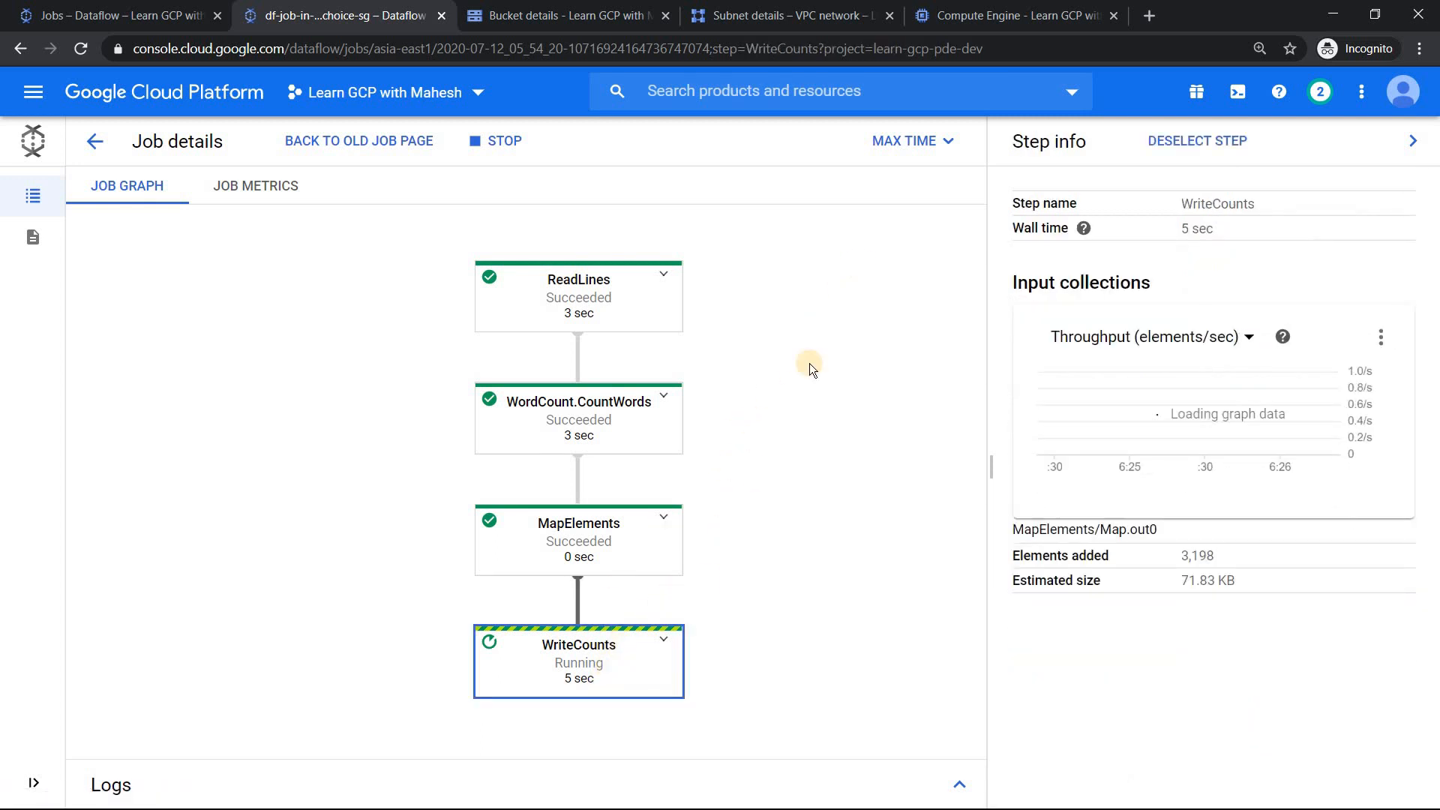
- Monitor the worker VM's shutdown by refreshing the VM instances before and after checking the Dataflow job graph
click(987, 16)
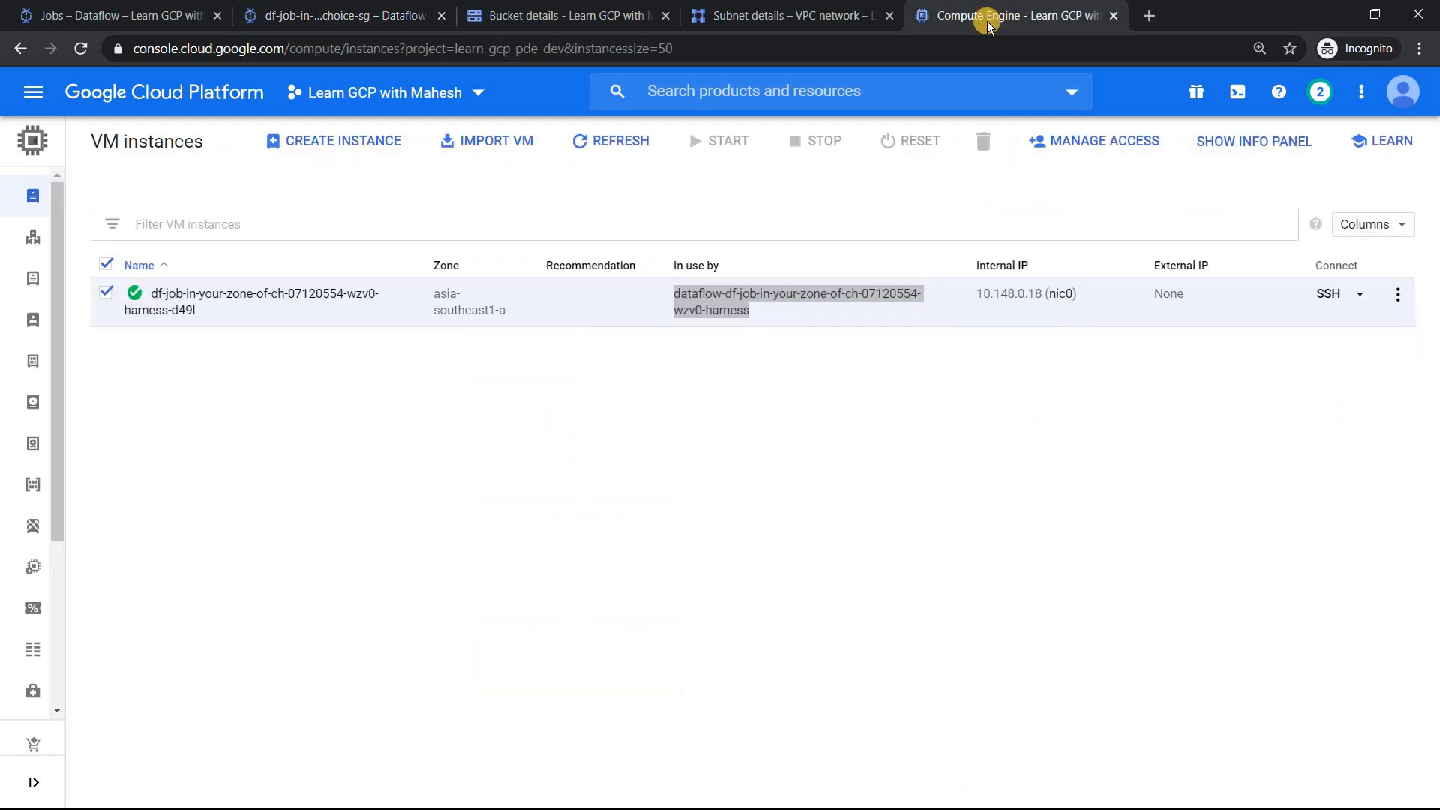
click(612, 144)
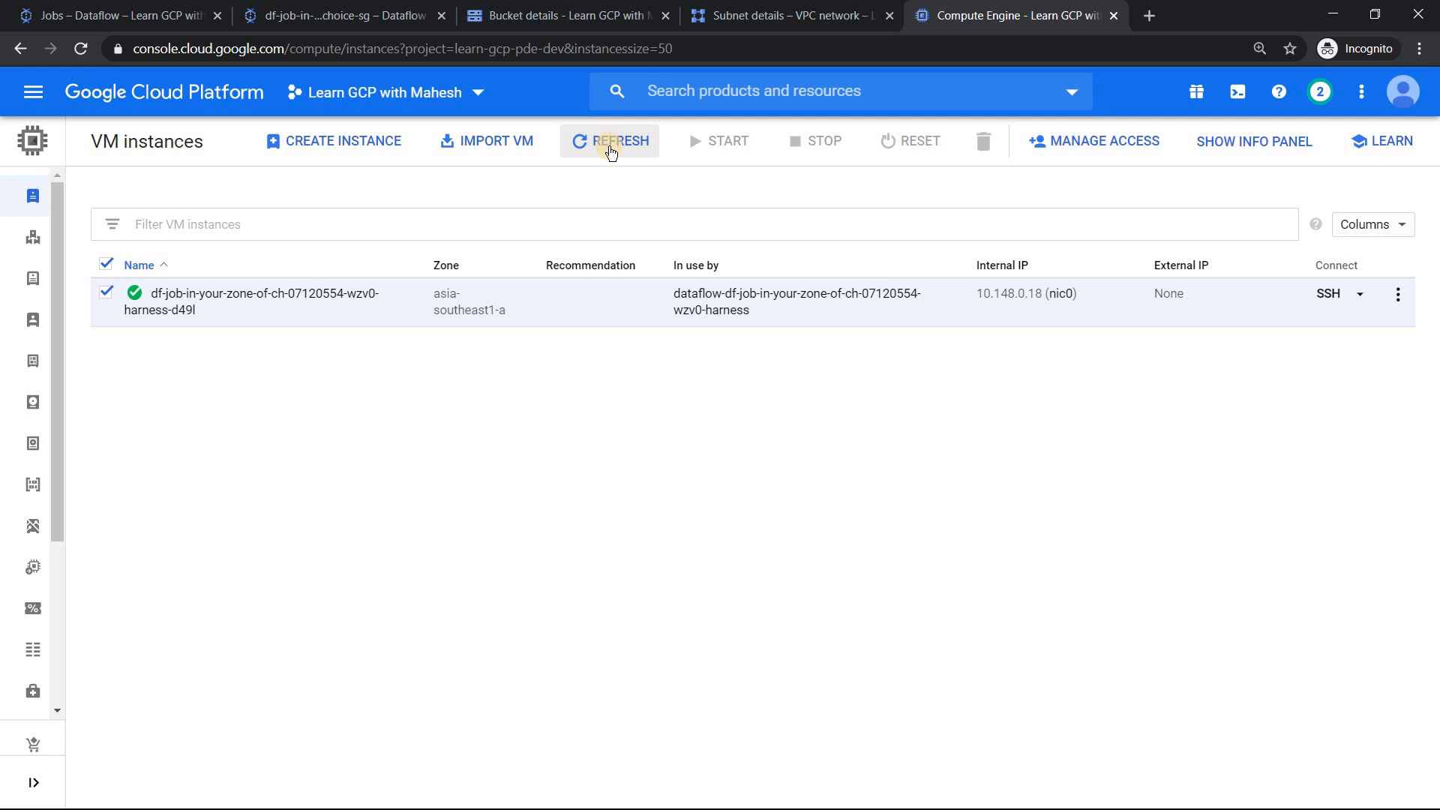
click(338, 15)
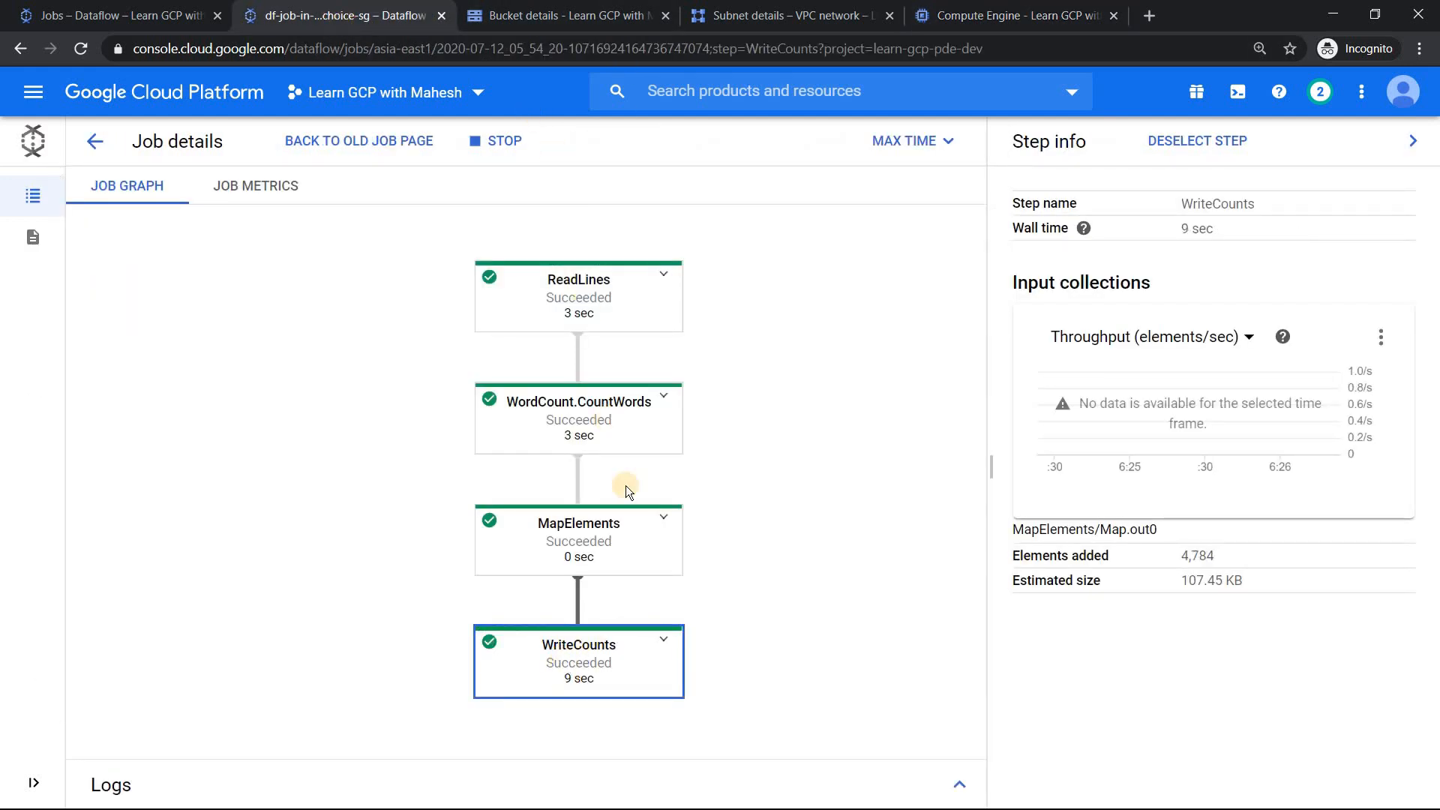
click(984, 14)
click(608, 144)
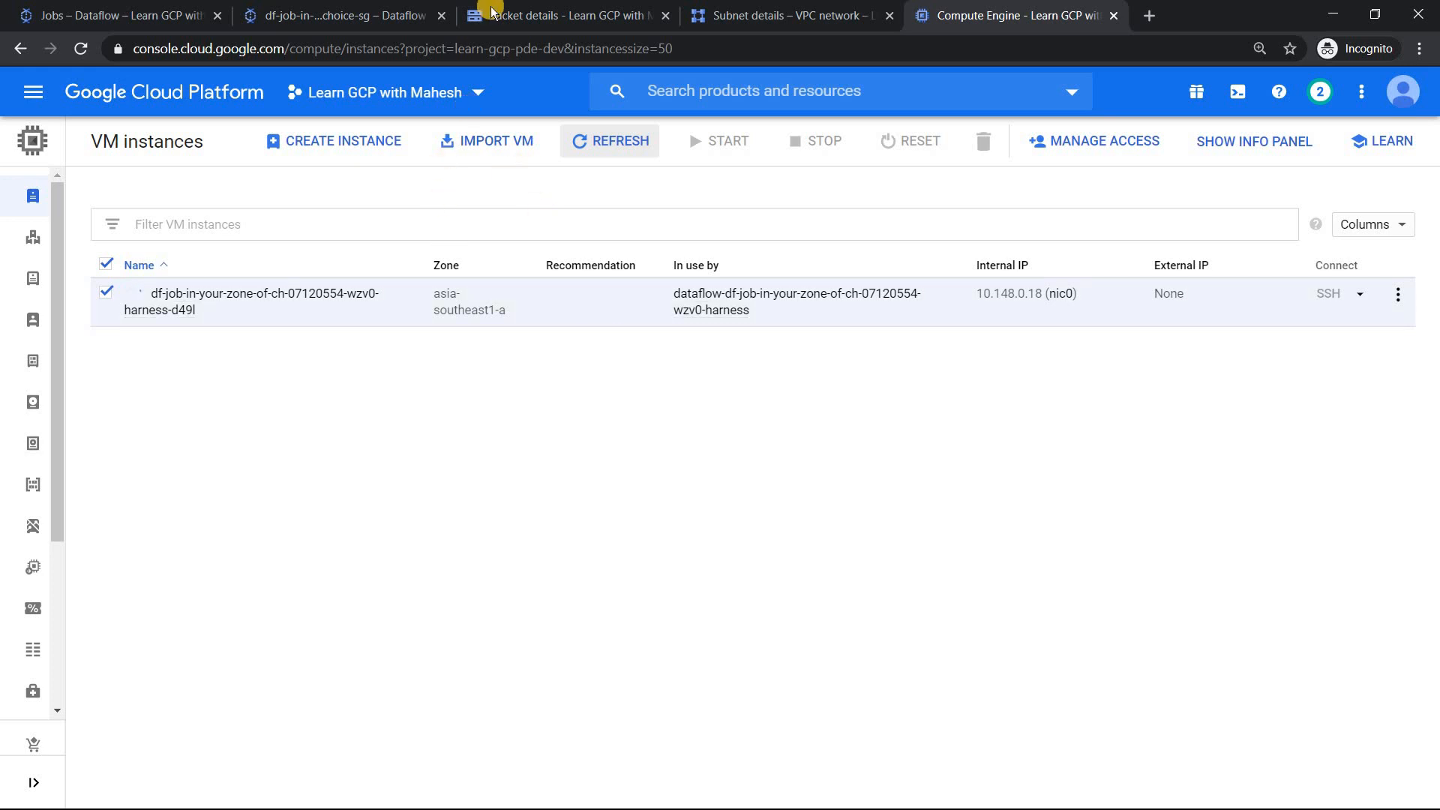
- Refresh the learn-gcp-pde-dev bucket to examine the word count output files and return to the Dataflow job graph
click(523, 20)
click(533, 147)
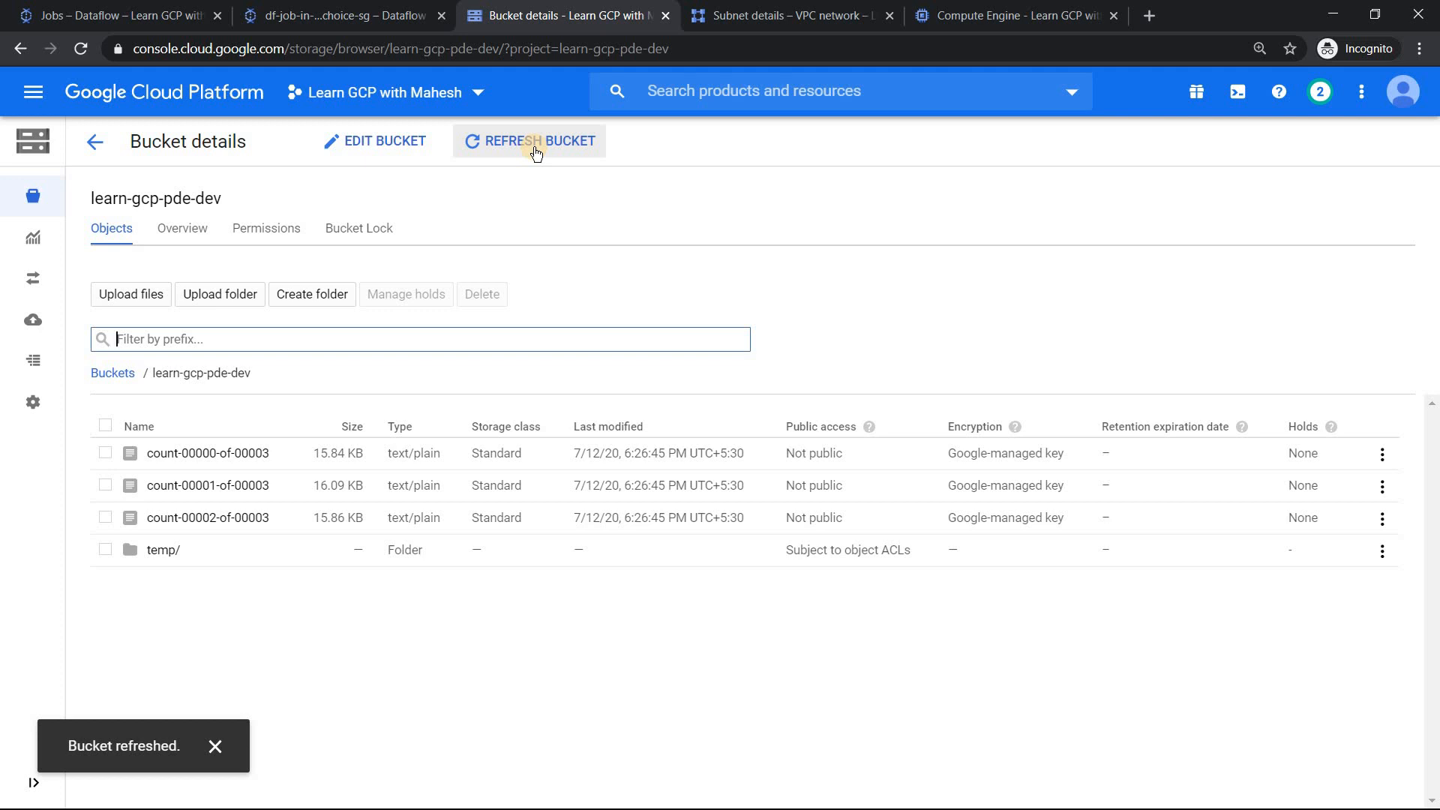
click(300, 15)
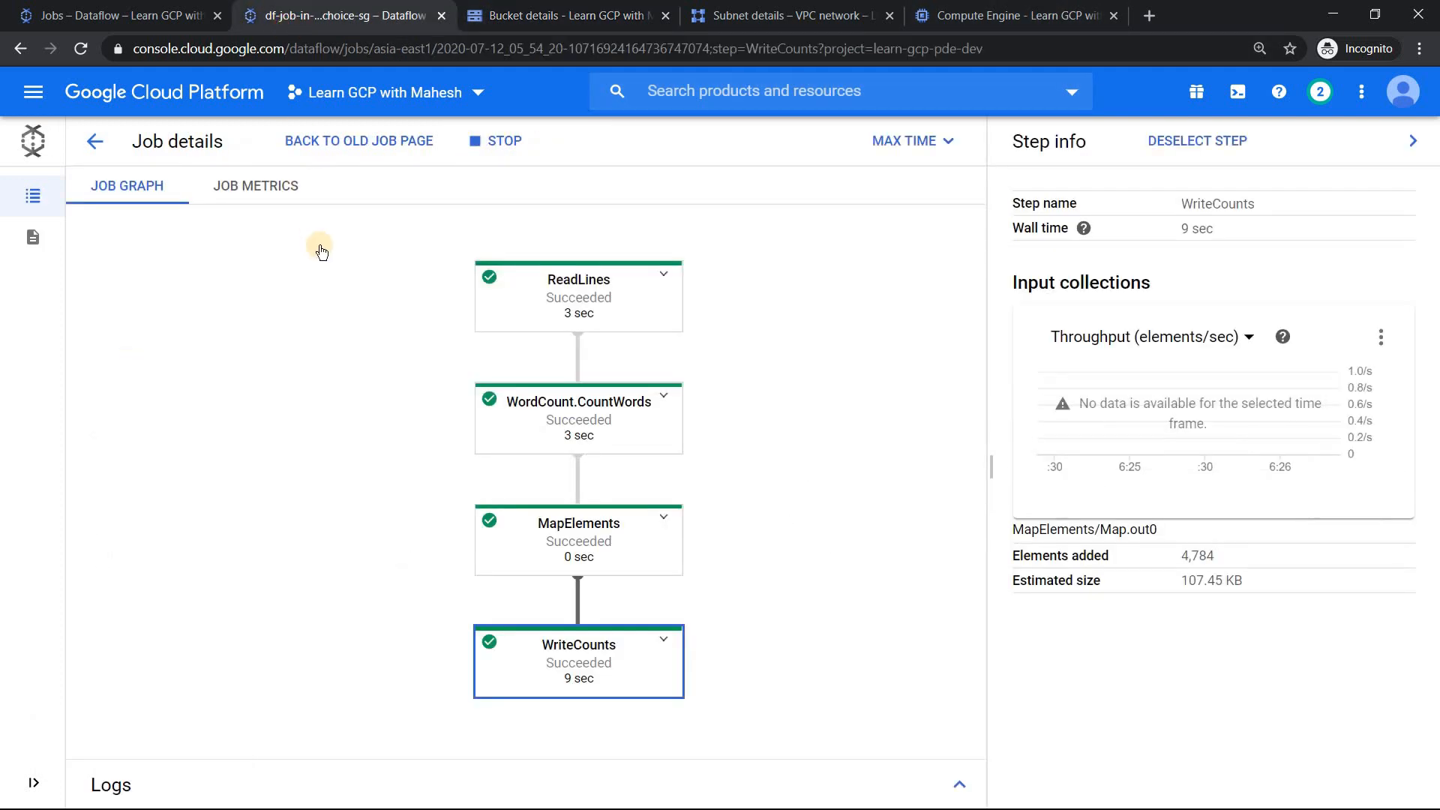